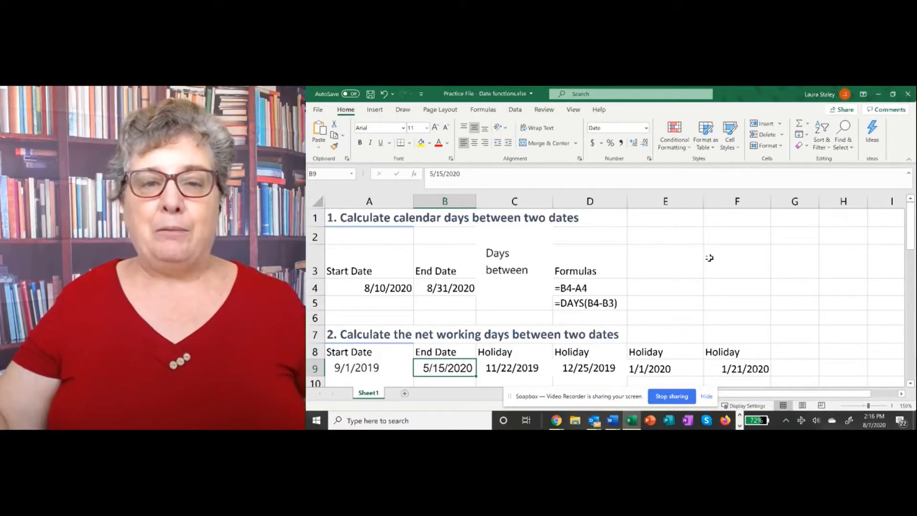
- Review the subtraction formula in D4, then select C4 for the days-between result
{"action": "scroll", "coordinate": [710, 258], "scroll_direction": "down", "scroll_amount": 1}
{"action": "scroll", "coordinate": [709, 258], "scroll_direction": "up", "scroll_amount": 1}
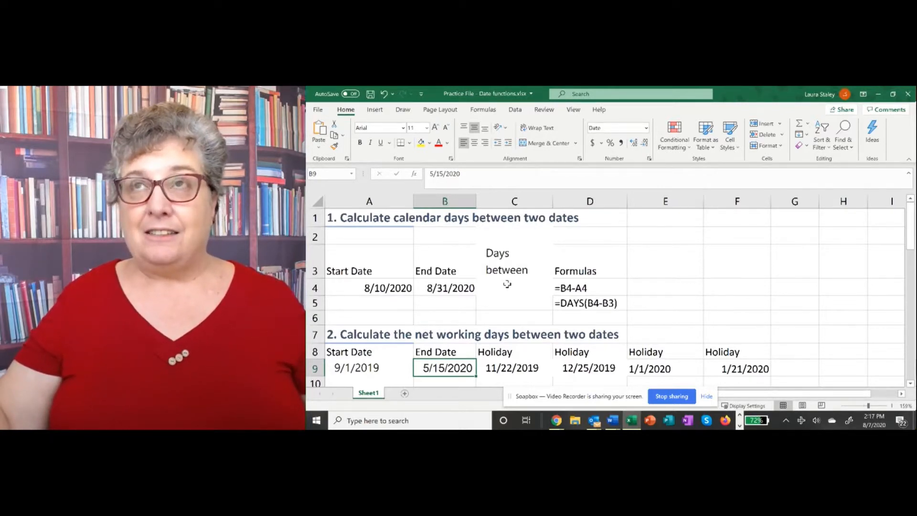
{"action": "left_click", "coordinate": [589, 288]}
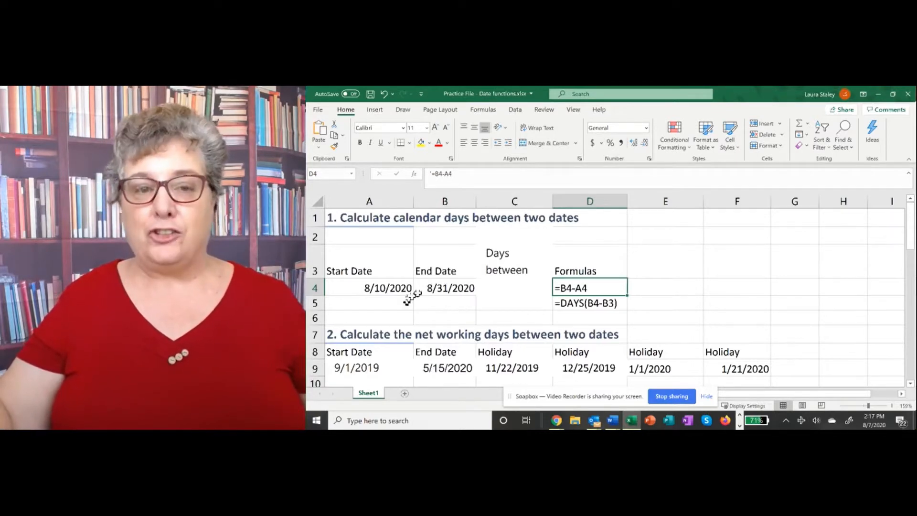
{"action": "left_click", "coordinate": [523, 289]}
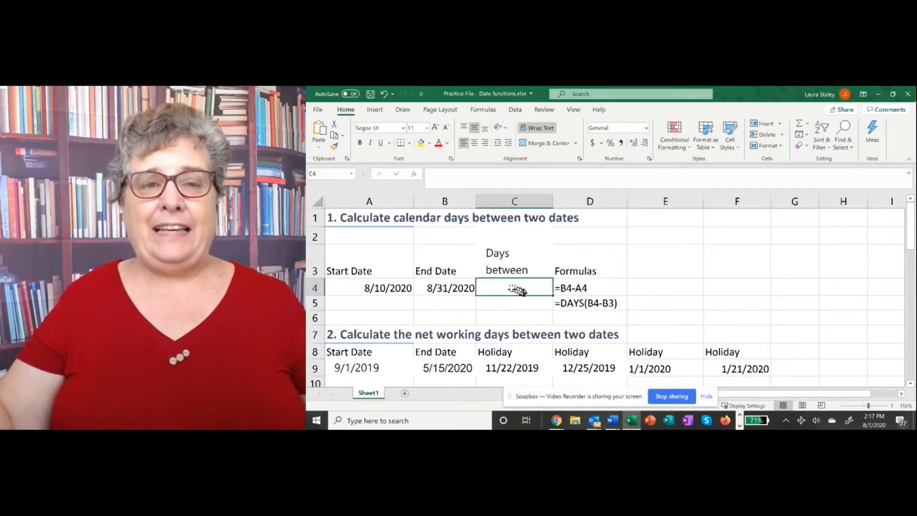
- Insert =DAYS(B4,A4) in C4 through the function finder, giving 21 days
{"action": "left_click", "coordinate": [416, 175]}
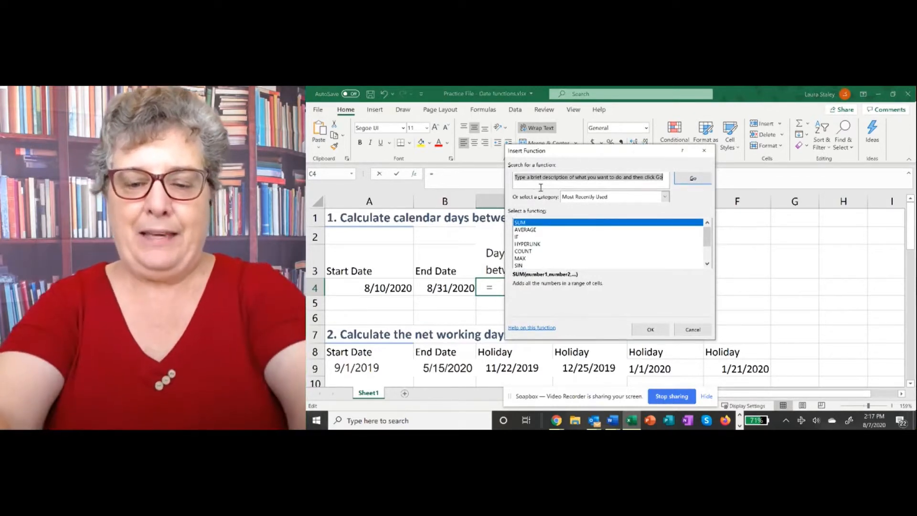
{"action": "type", "text": "days"}
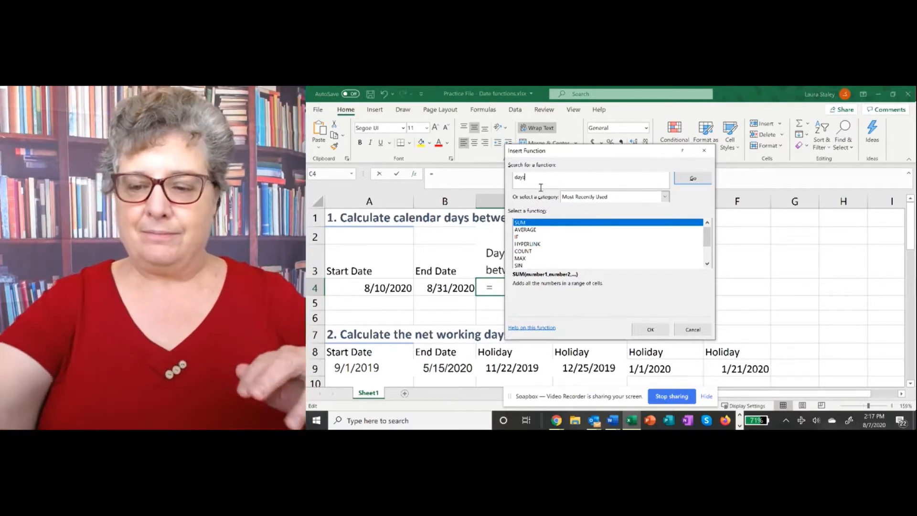
{"action": "key", "text": "Return"}
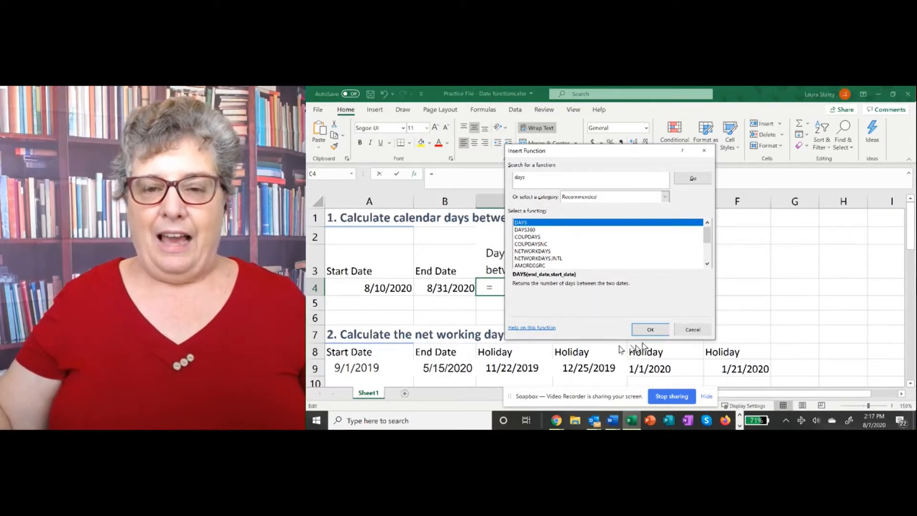
{"action": "left_click", "coordinate": [649, 330]}
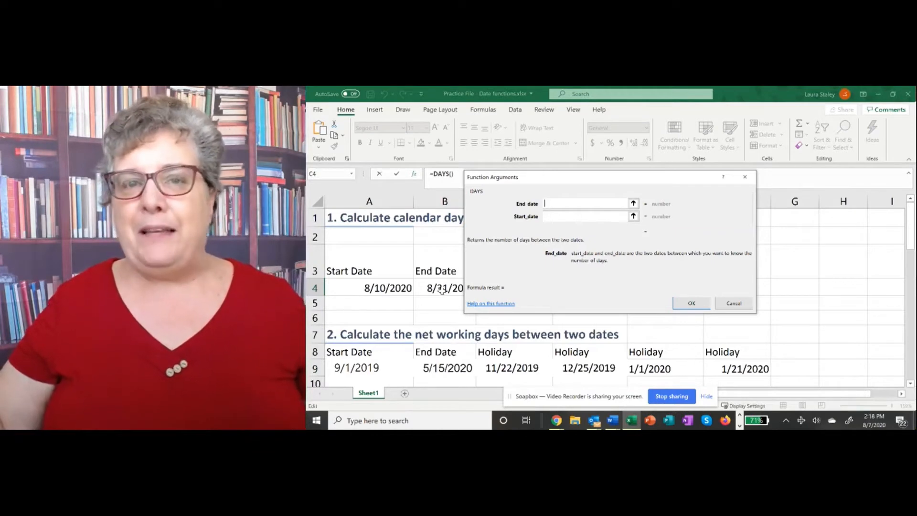
{"action": "left_click", "coordinate": [442, 291]}
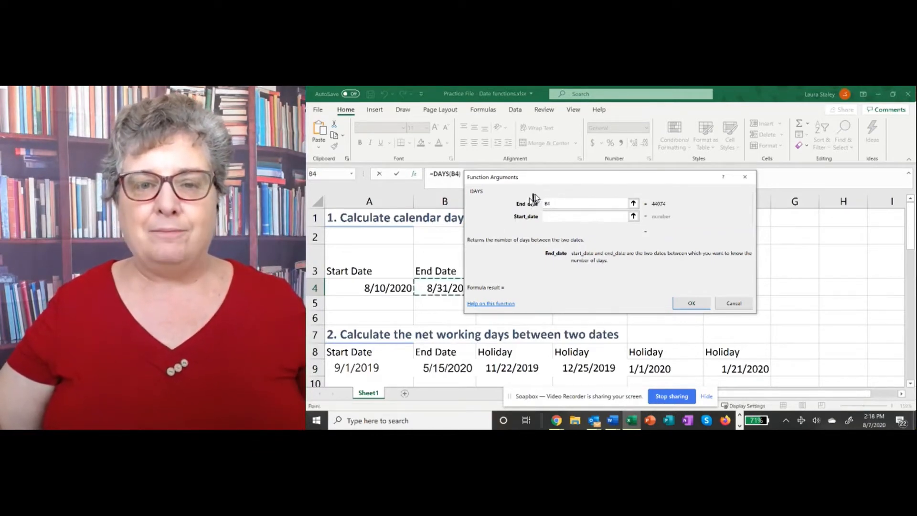
{"action": "left_click", "coordinate": [558, 216]}
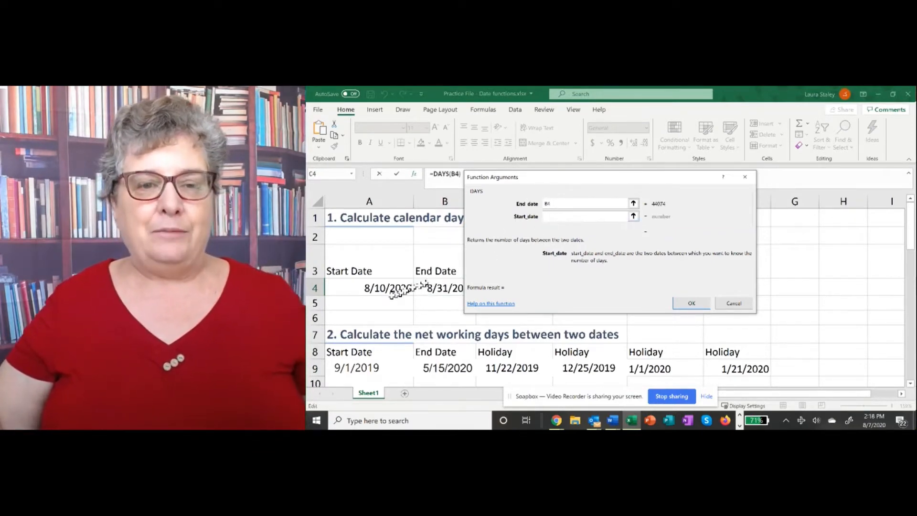
{"action": "left_click", "coordinate": [396, 290]}
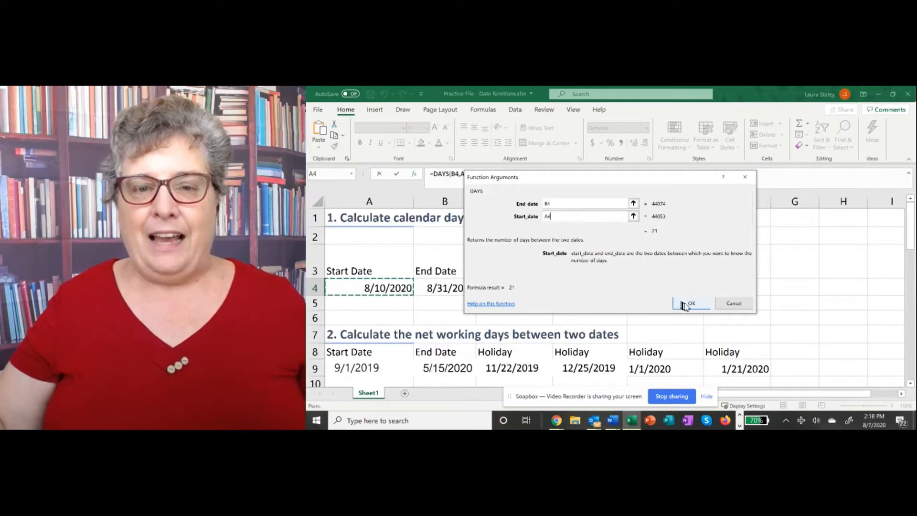
{"action": "left_click", "coordinate": [700, 304]}
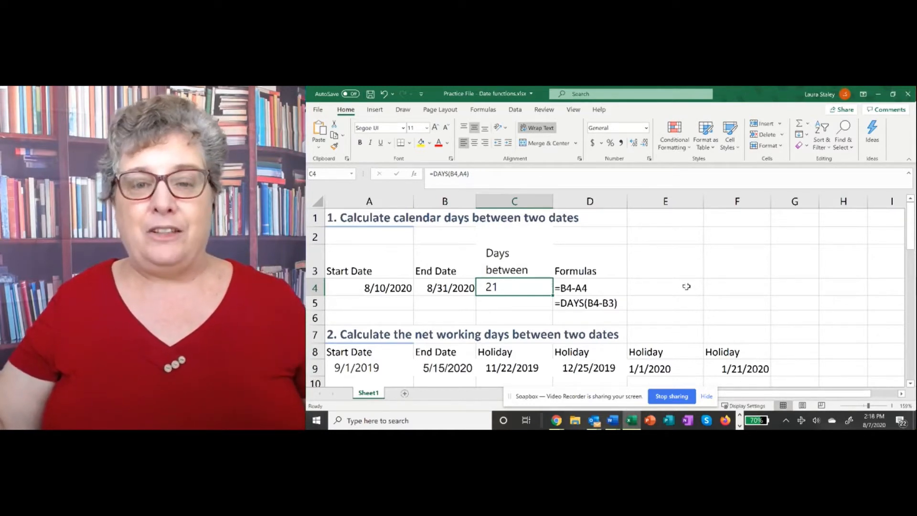
- Scroll down three rows so the net working days rows 4–13 are visible
{"action": "scroll", "coordinate": [686, 287], "scroll_direction": "down", "scroll_amount": 1}
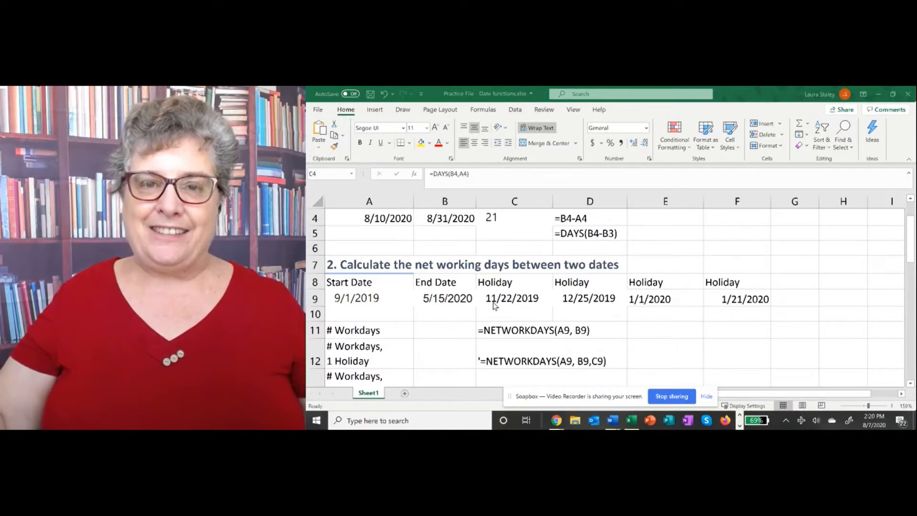
- Enter =NETWORKDAYS(A9,B9) in B11, returning 185 workdays
{"action": "left_click", "coordinate": [428, 327]}
{"action": "left_click", "coordinate": [432, 334]}
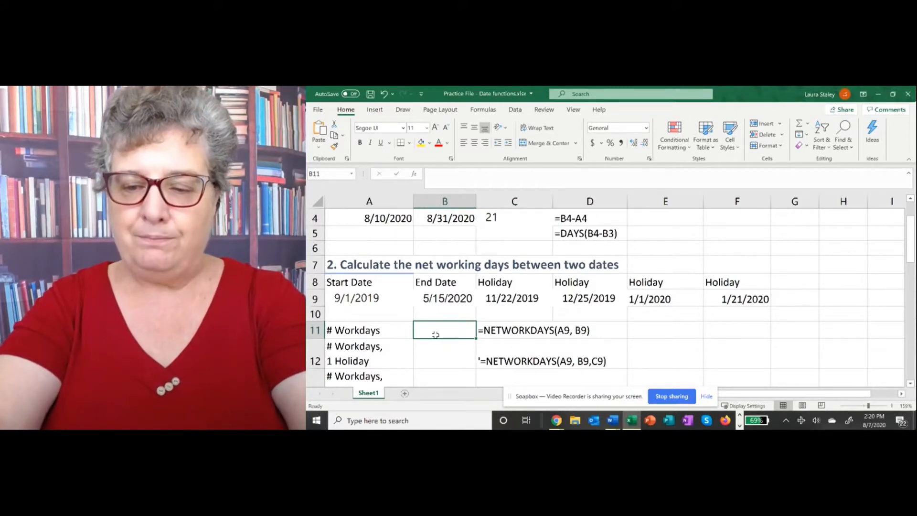
{"action": "type", "text": "="}
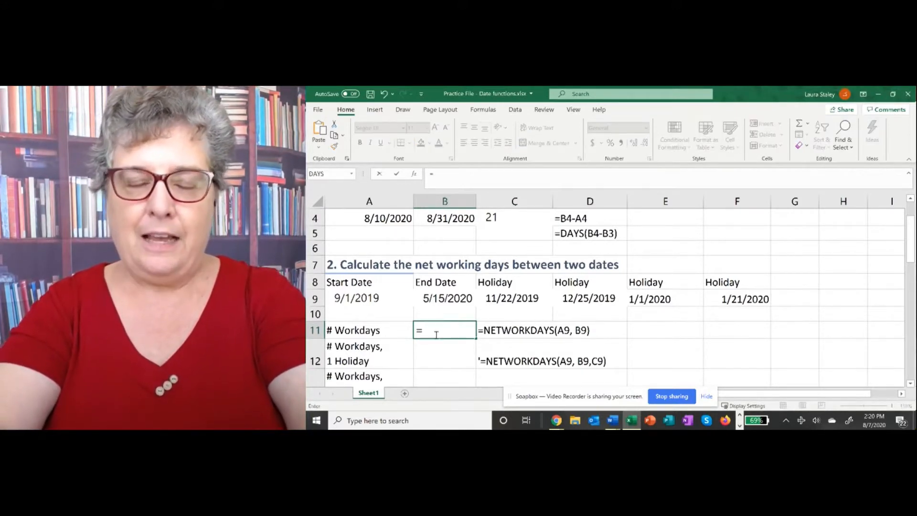
{"action": "type", "text": "networkday"}
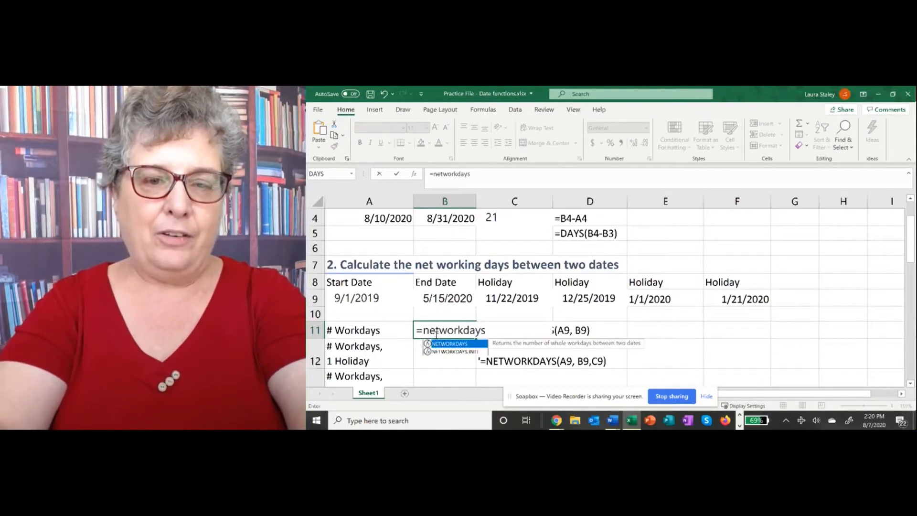
{"action": "type", "text": "s"}
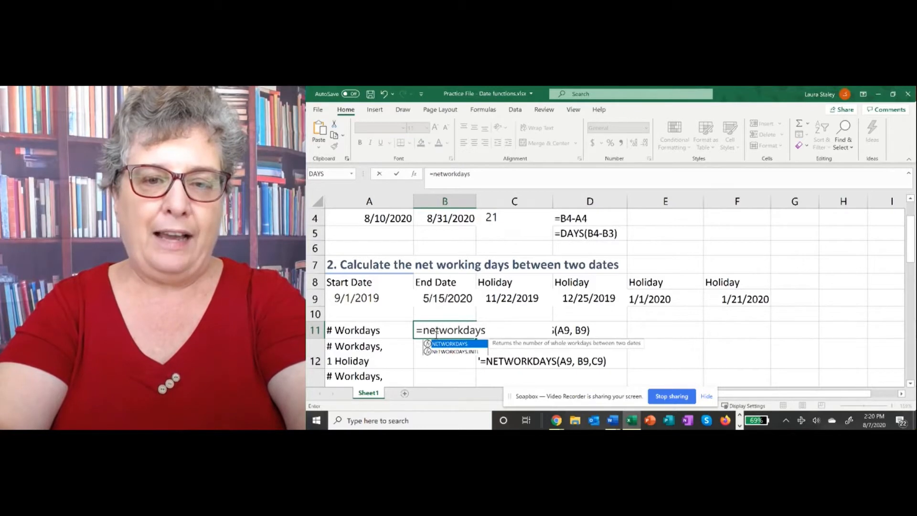
{"action": "type", "text": "("}
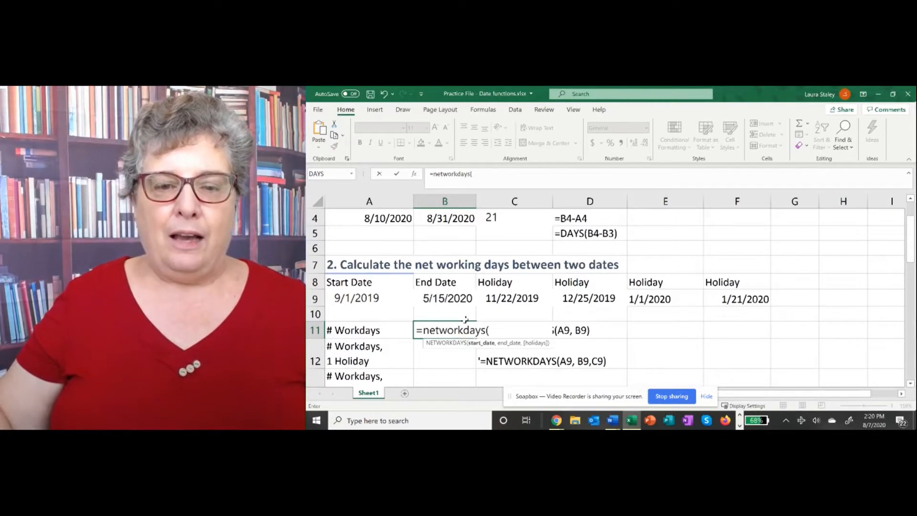
{"action": "left_click", "coordinate": [354, 295]}
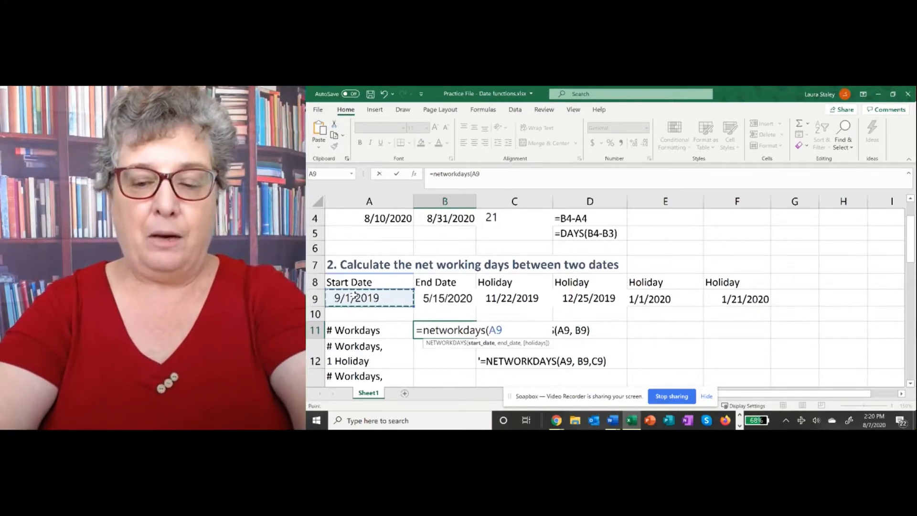
{"action": "type", "text": ","}
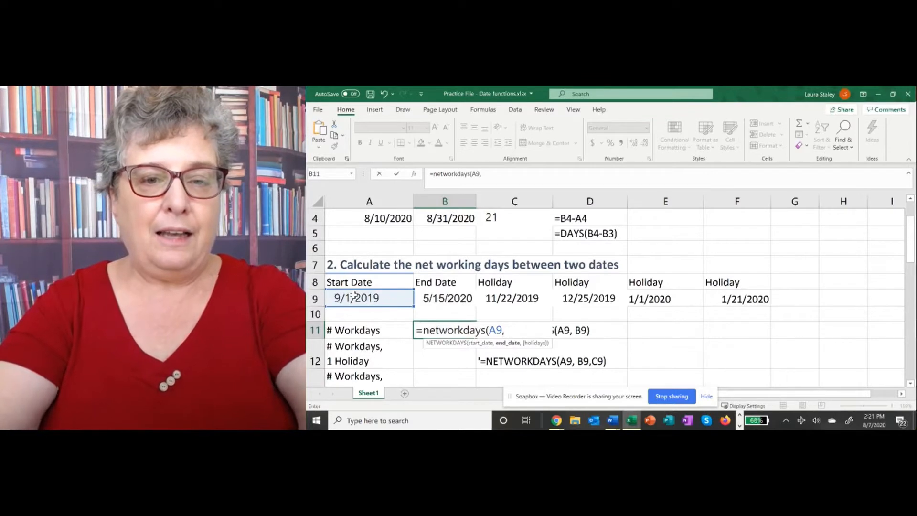
{"action": "left_click", "coordinate": [444, 299]}
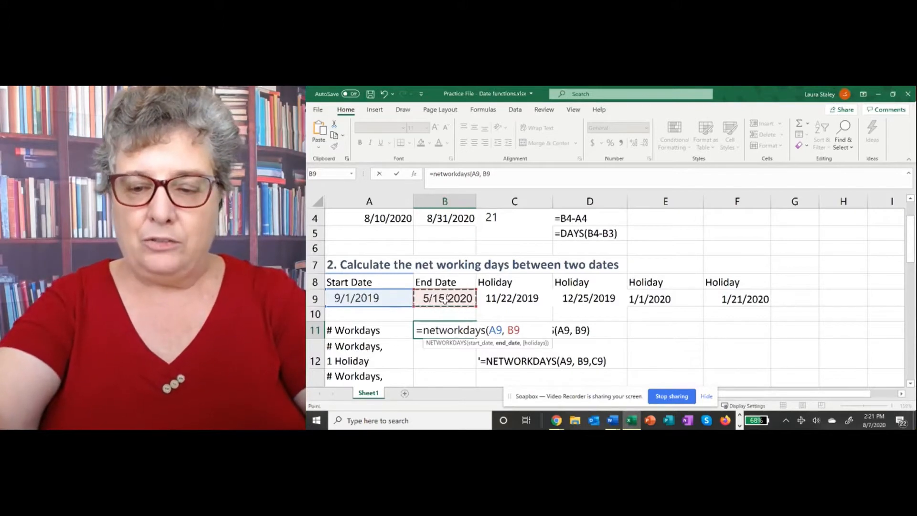
{"action": "key", "text": "Return"}
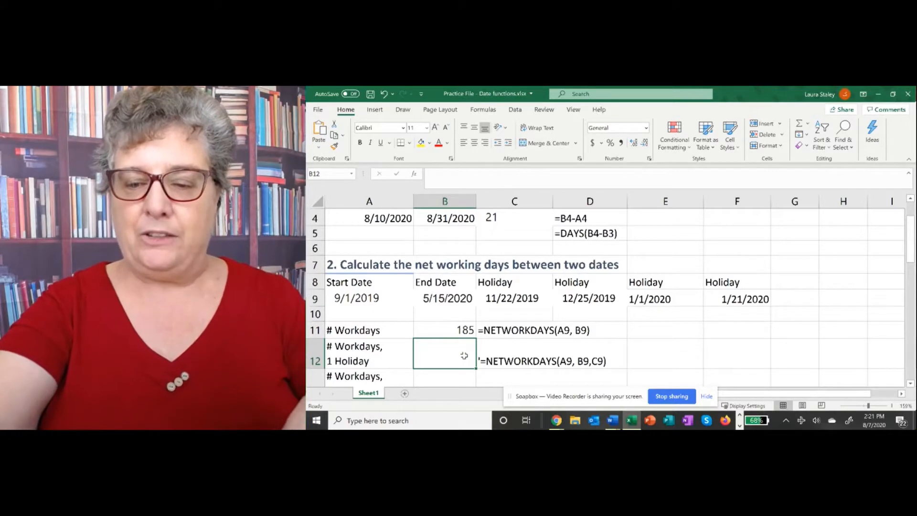
- Enter =NETWORKDAYS(A9,B9,C9) in B12, excluding the 11/22/2019 holiday to get 184
{"action": "type", "text": "="}
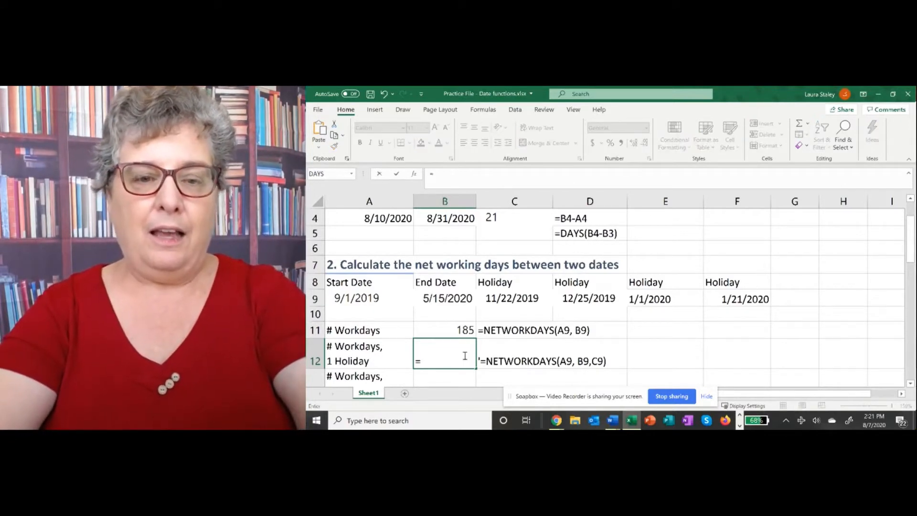
{"action": "type", "text": "networkdays"}
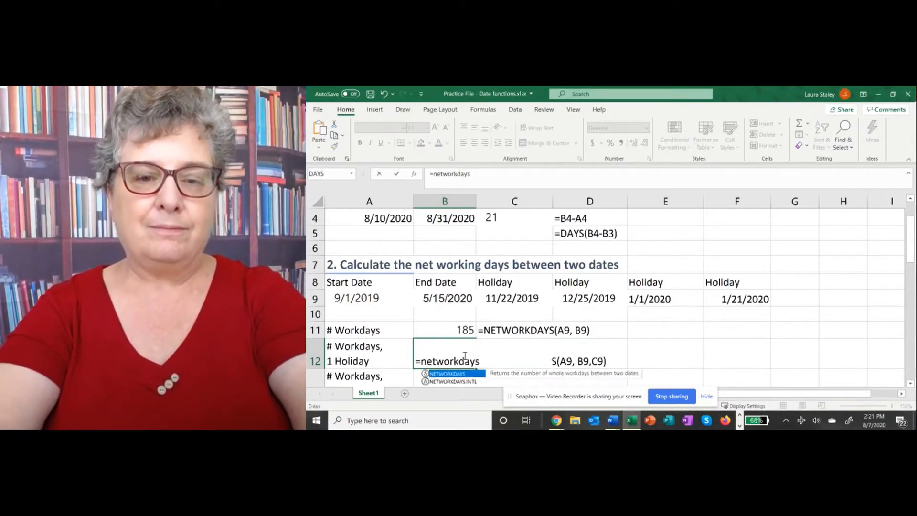
{"action": "type", "text": "("}
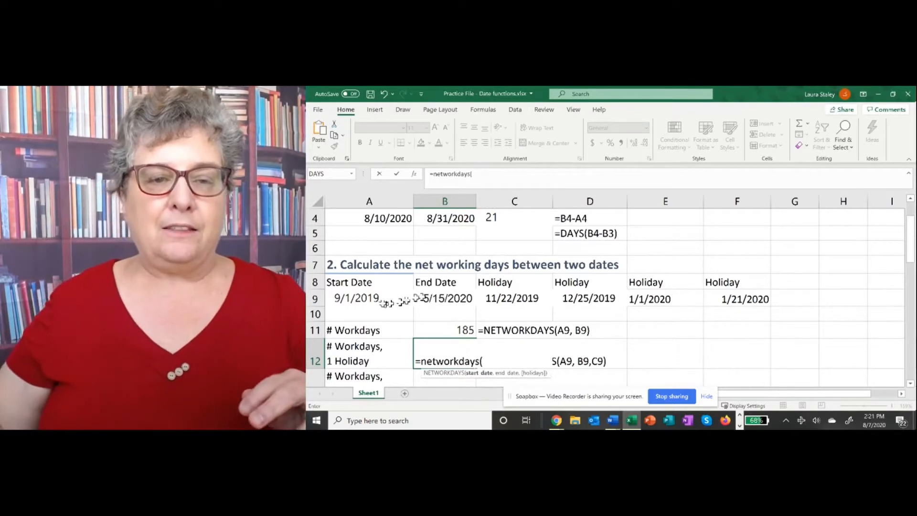
{"action": "left_click", "coordinate": [370, 298]}
{"action": "type", "text": ","}
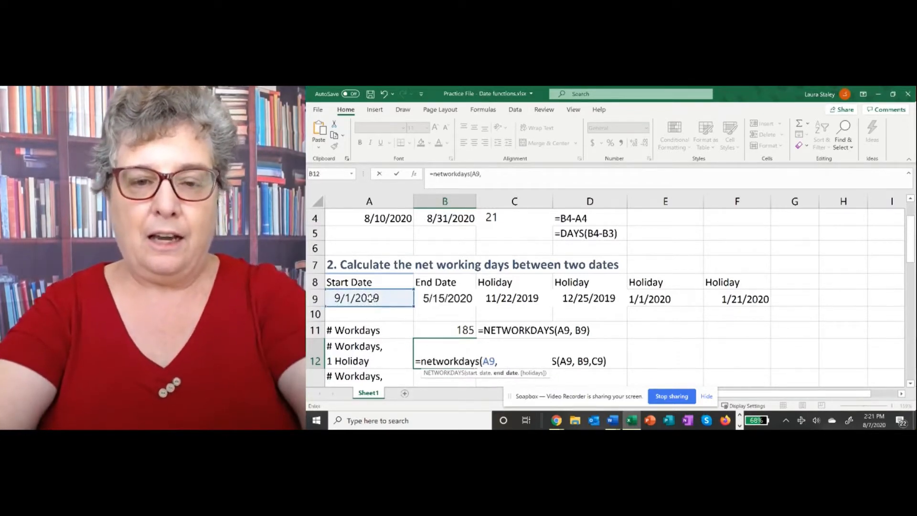
{"action": "left_click", "coordinate": [435, 299]}
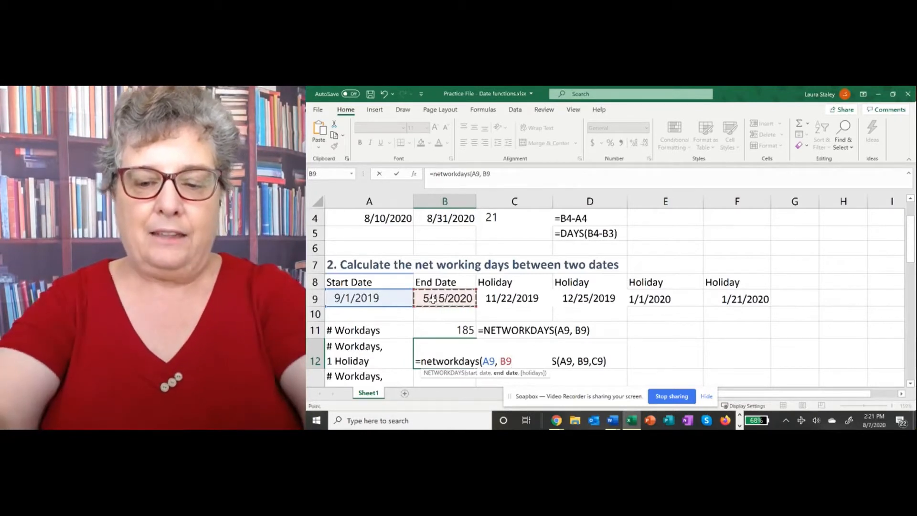
{"action": "type", "text": ","}
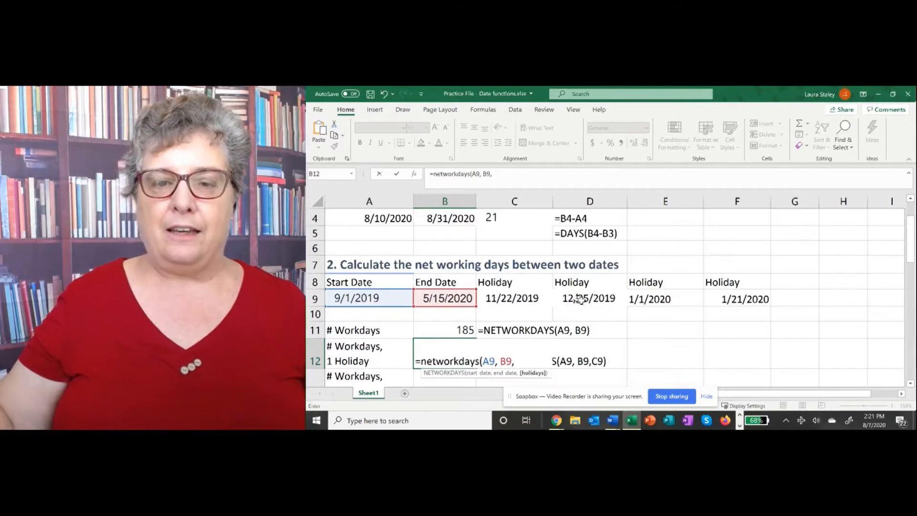
{"action": "left_click", "coordinate": [505, 298]}
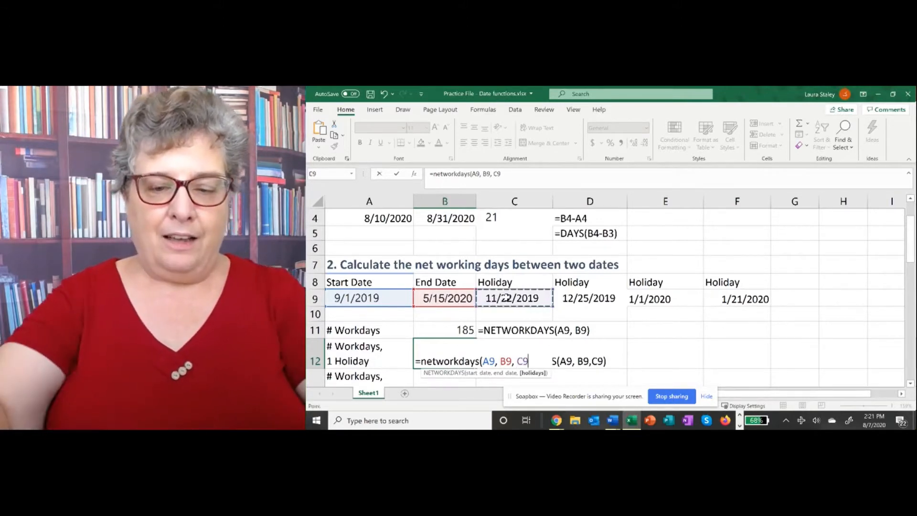
{"action": "key", "text": "Return"}
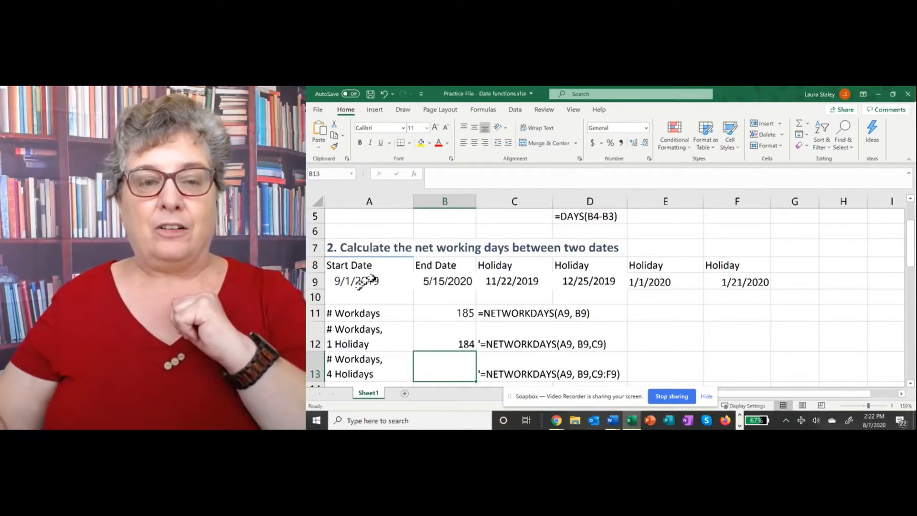
- Enter =NETWORKDAYS(A9,B9,C9:F9) in B13 to exclude all four holidays, giving 181
{"action": "key", "text": "F2"}
{"action": "type", "text": "="}
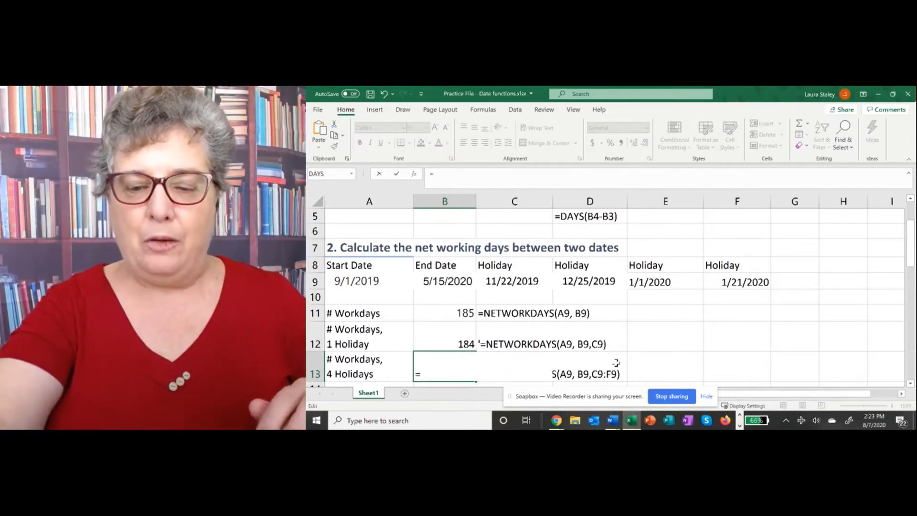
{"action": "type", "text": "netwo"}
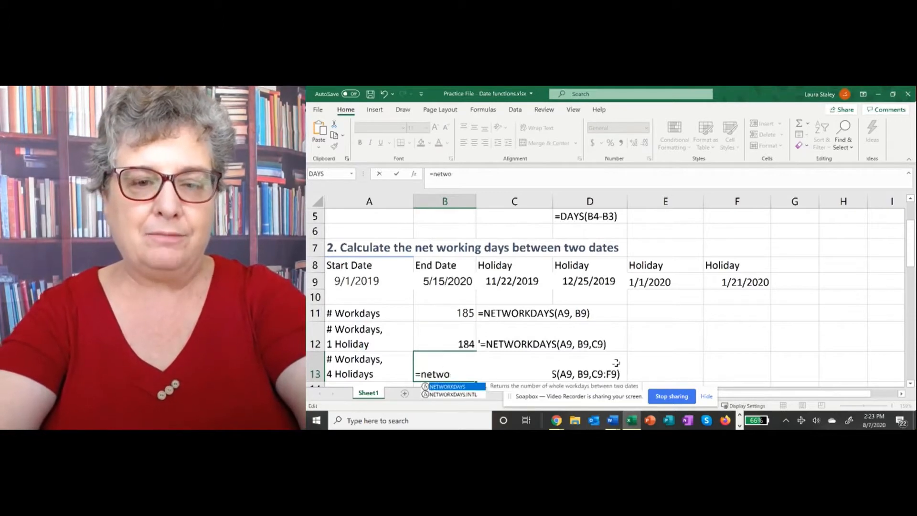
{"action": "type", "text": "rkdays("}
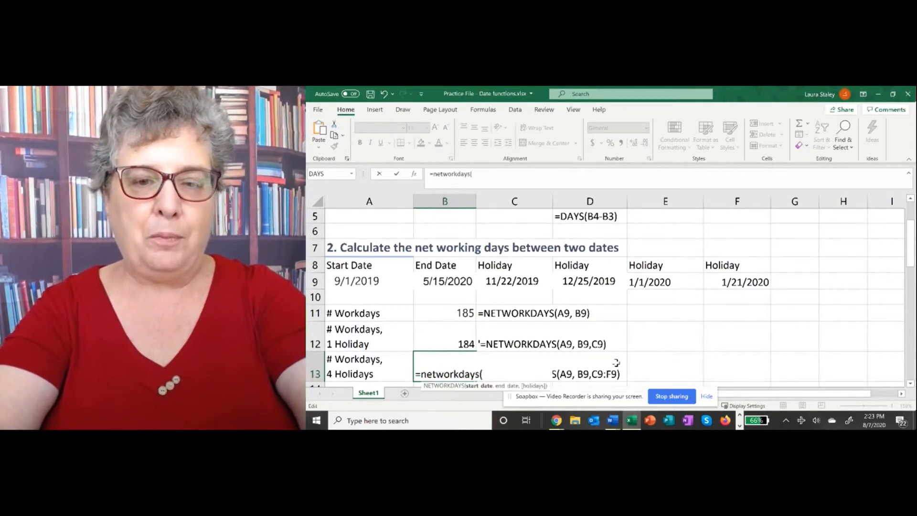
{"action": "left_click", "coordinate": [348, 280]}
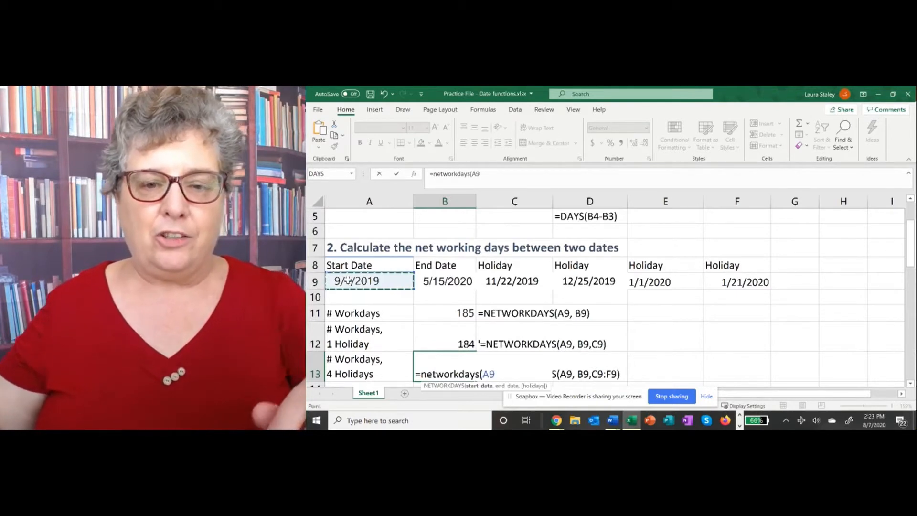
{"action": "type", "text": ","}
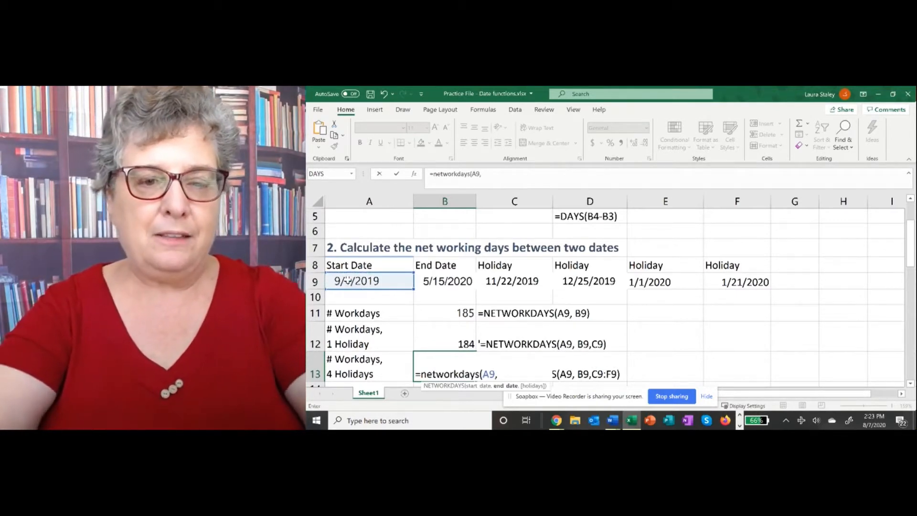
{"action": "left_click", "coordinate": [428, 281]}
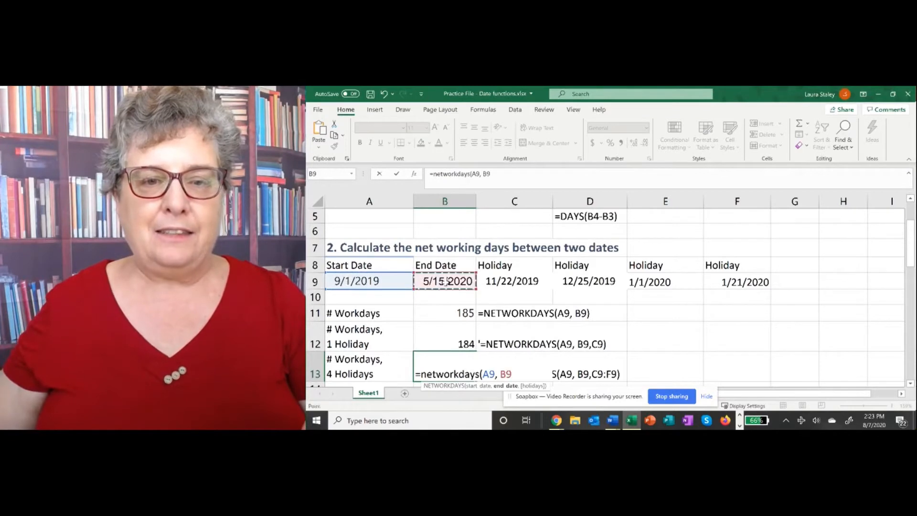
{"action": "type", "text": ","}
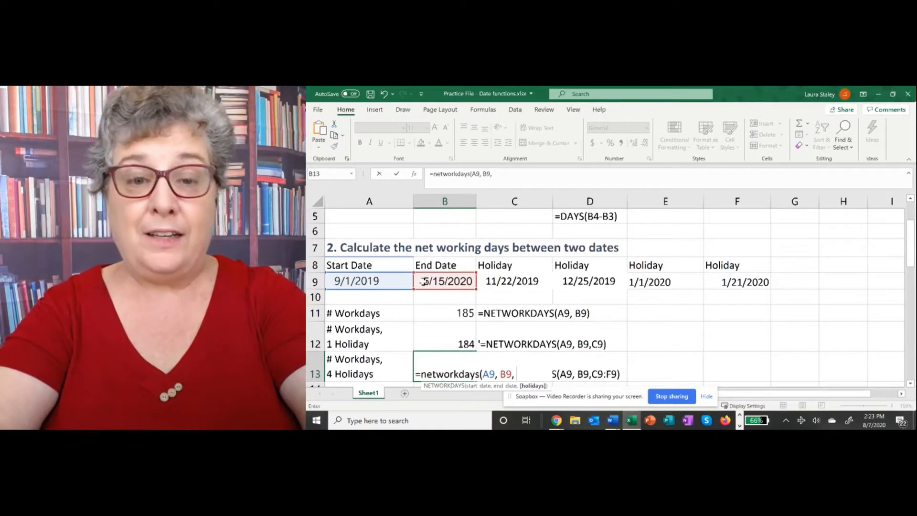
{"action": "type", "text": "c"}
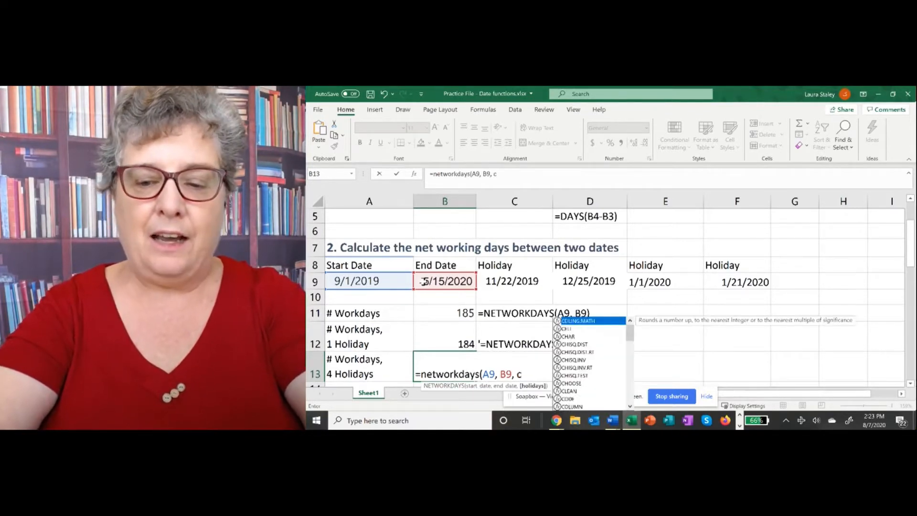
{"action": "type", "text": "9:"}
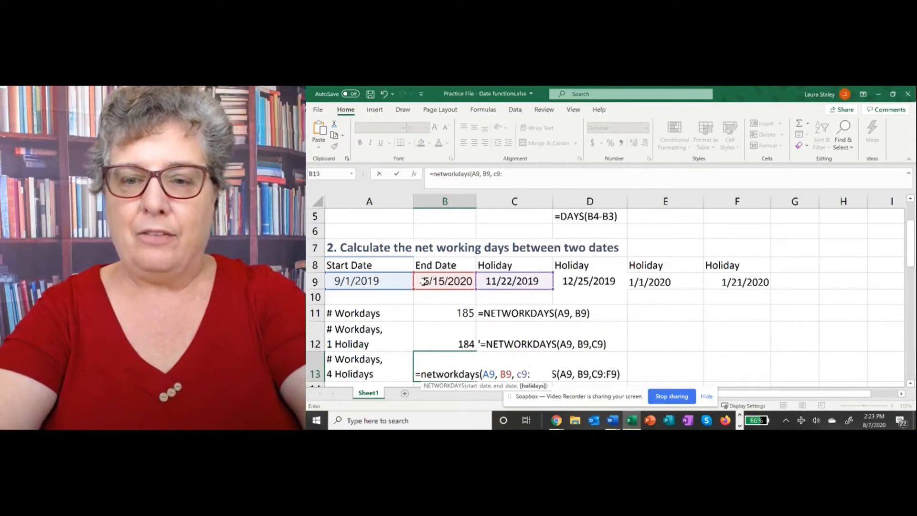
{"action": "type", "text": "f9"}
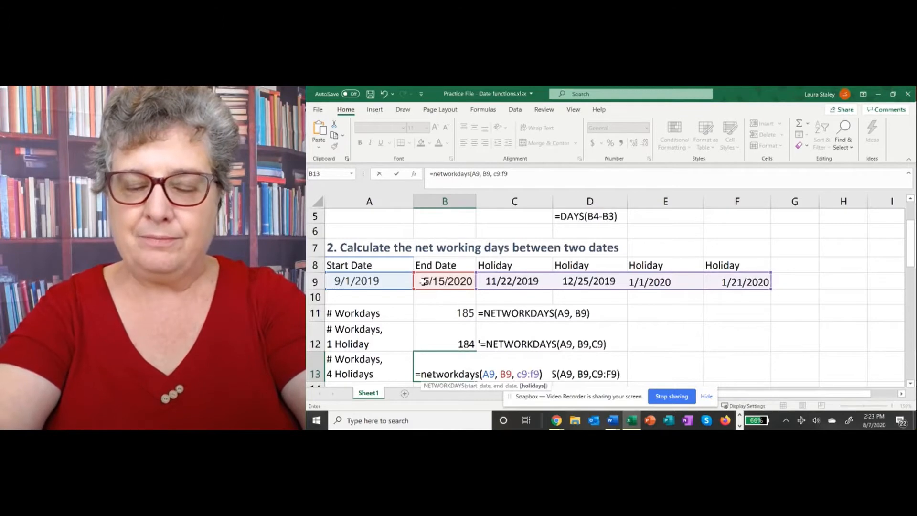
{"action": "type", "text": ")"}
{"action": "key", "text": "Return"}
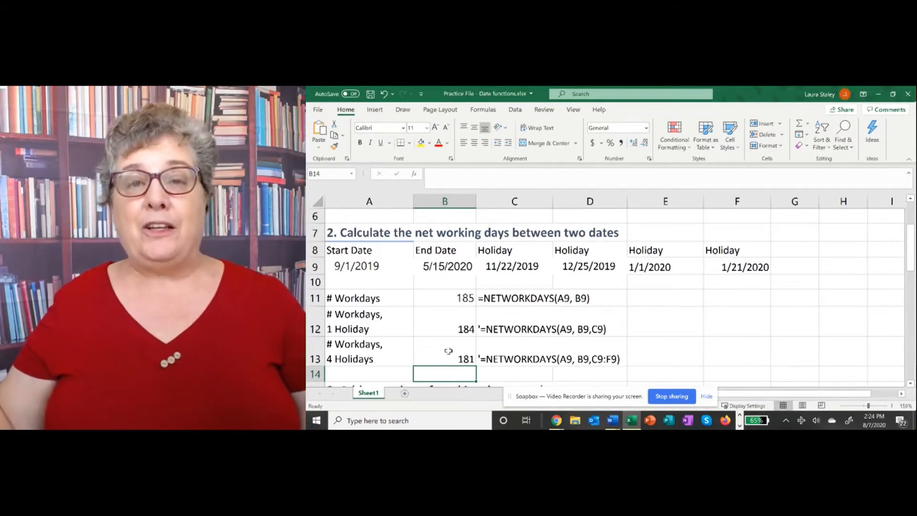
{"action": "scroll", "coordinate": [380, 294], "scroll_direction": "down", "scroll_amount": 3}
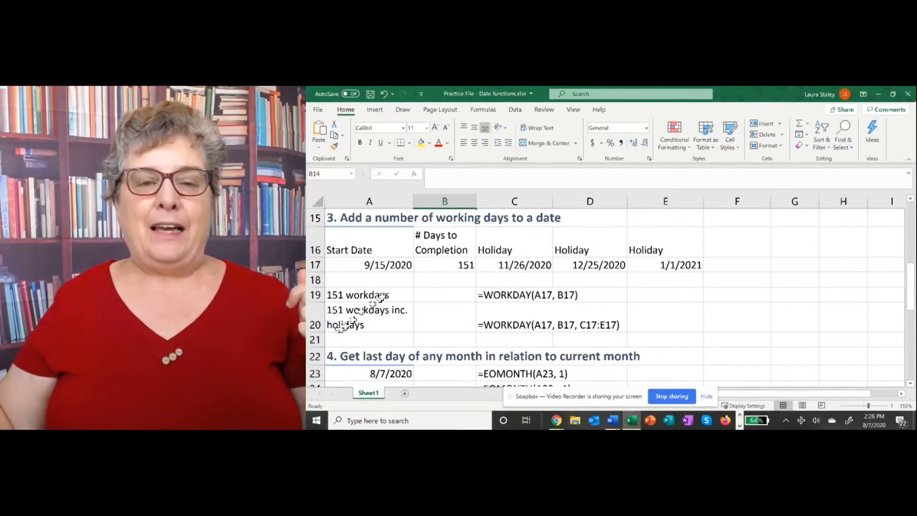
- Enter =WORKDAY(A17,B17) in B19 for the date 151 workdays after 9/15/2020
{"action": "left_click", "coordinate": [423, 295]}
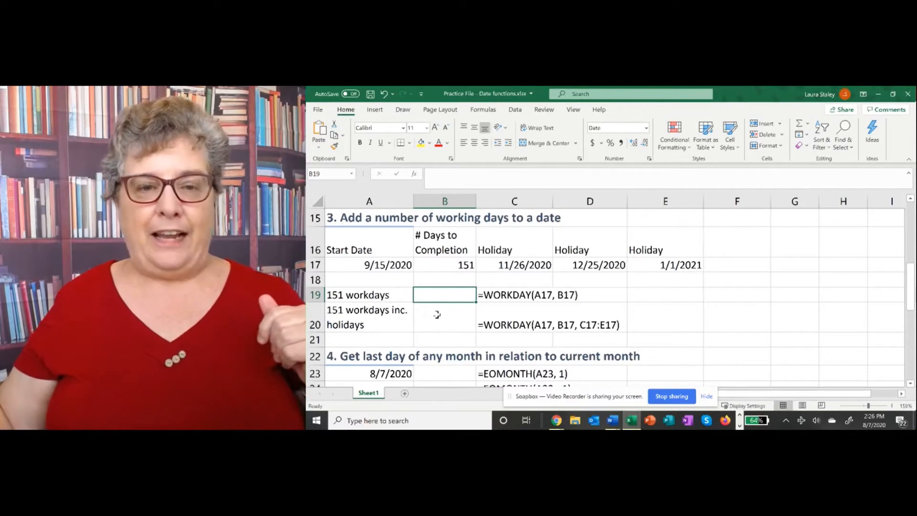
{"action": "type", "text": "="}
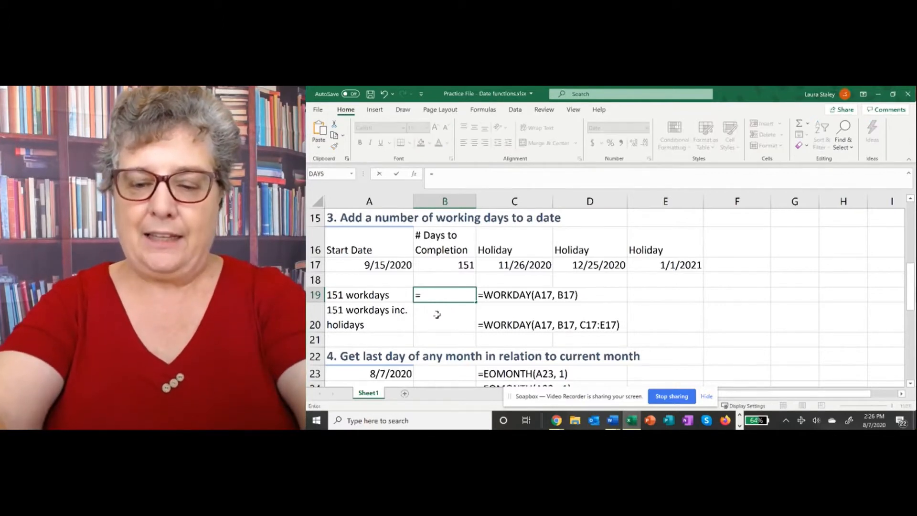
{"action": "type", "text": "work"}
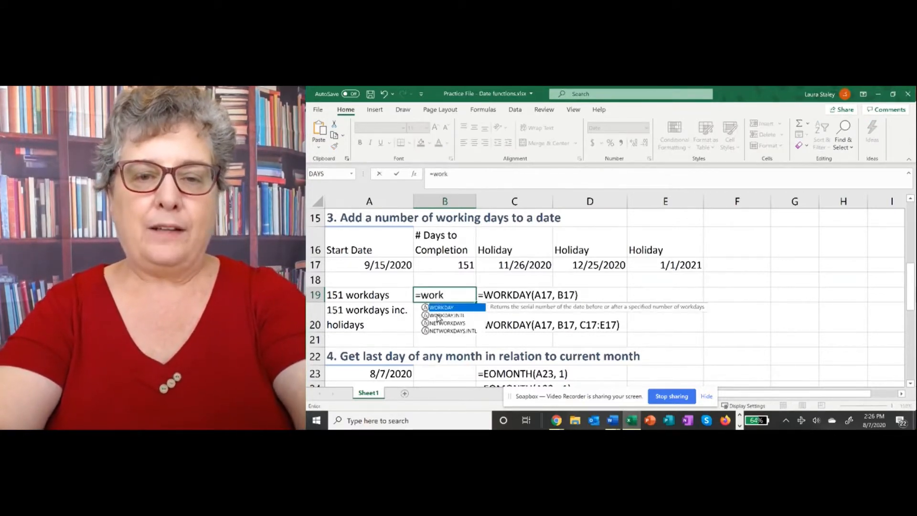
{"action": "type", "text": "day("}
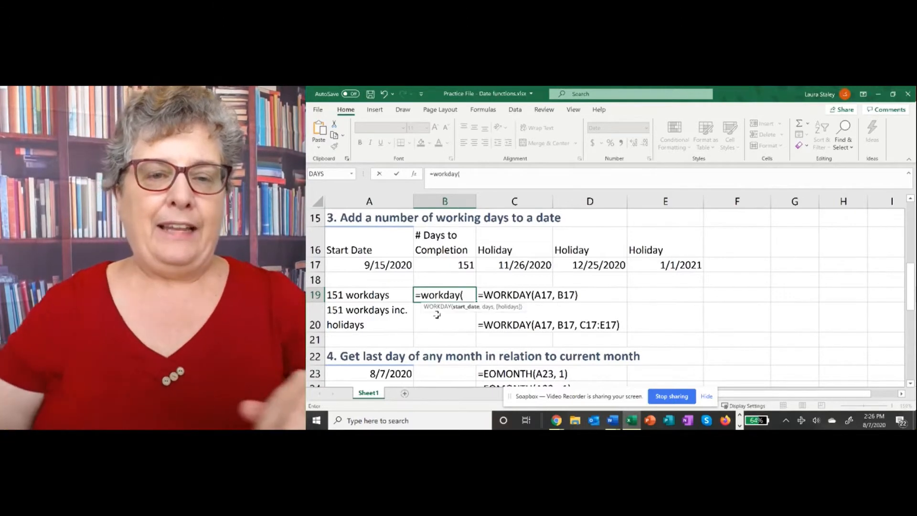
{"action": "left_click", "coordinate": [383, 266]}
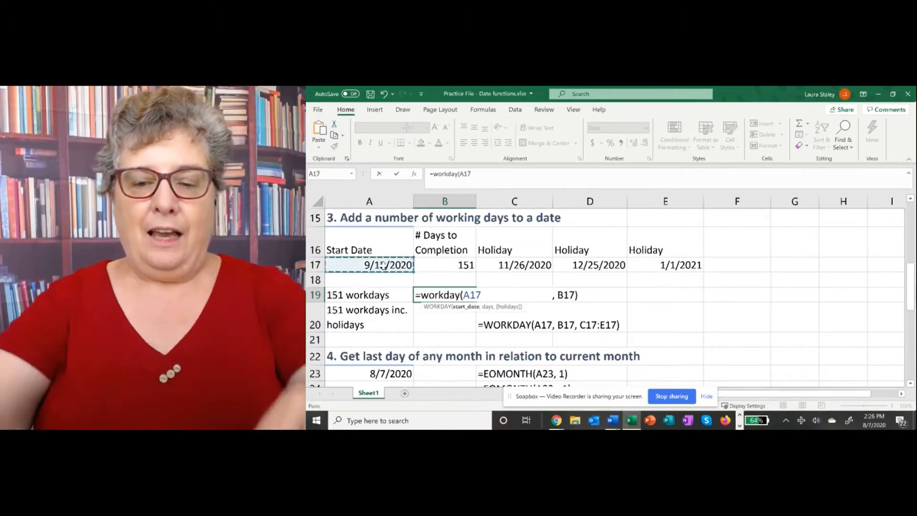
{"action": "type", "text": ","}
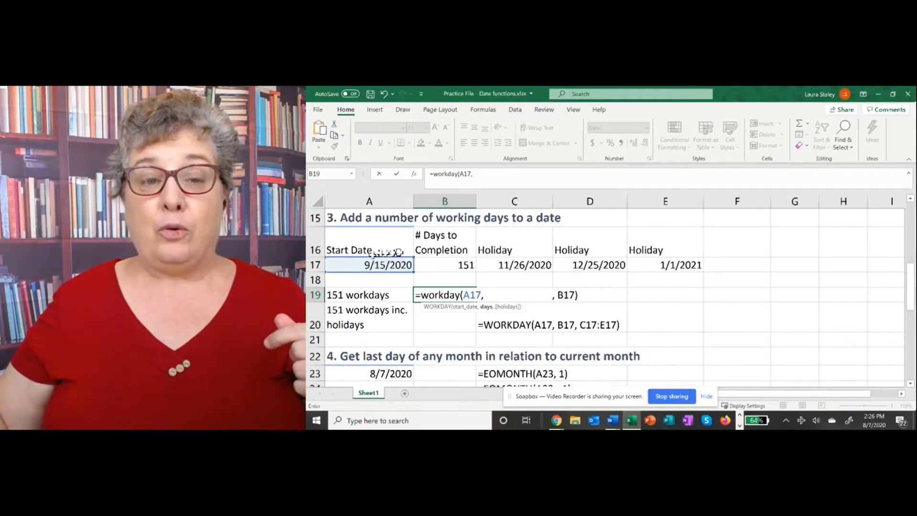
{"action": "left_click", "coordinate": [448, 264]}
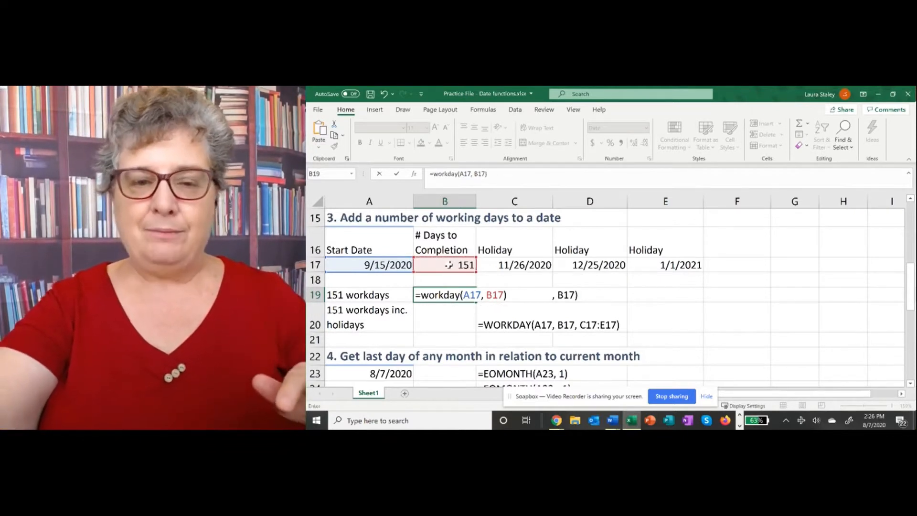
{"action": "key", "text": "Return"}
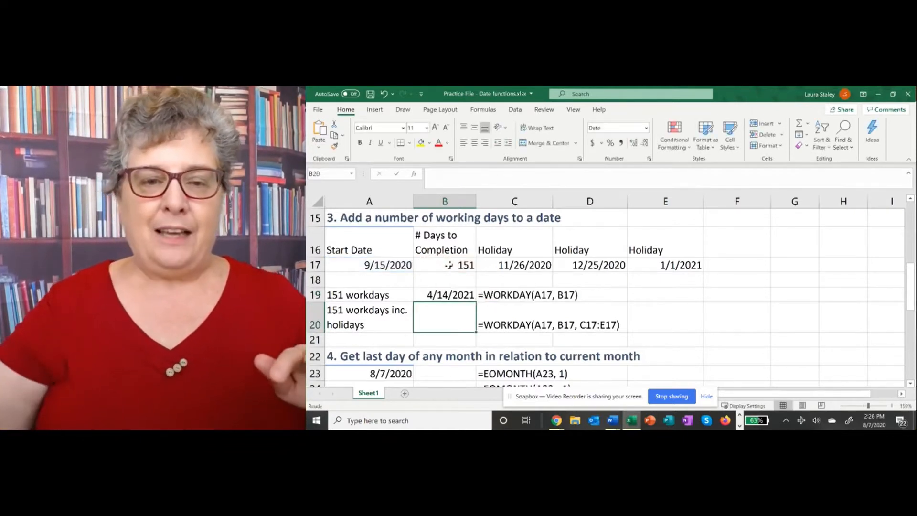
- Enter WORKDAY(A17,B17,C17:E17) in B20 to skip the holidays, giving 4/19/2021
{"action": "left_click", "coordinate": [458, 296]}
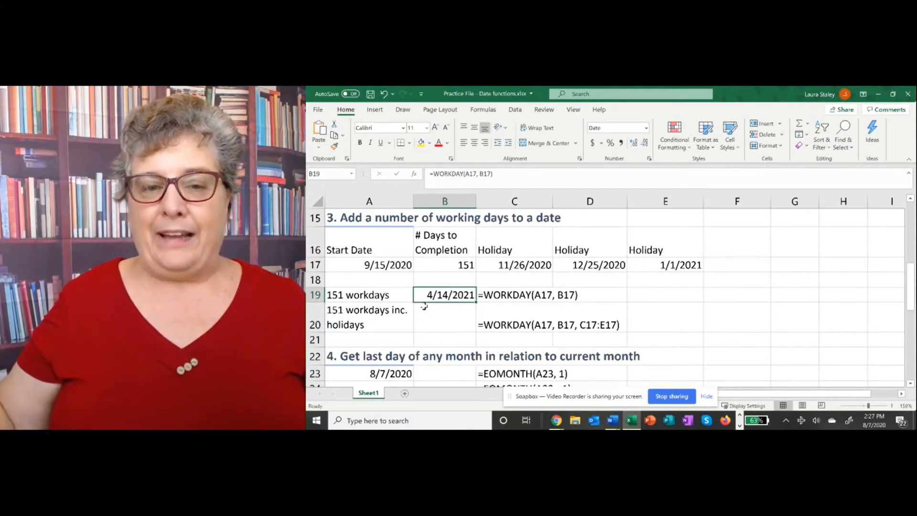
{"action": "left_click", "coordinate": [426, 322]}
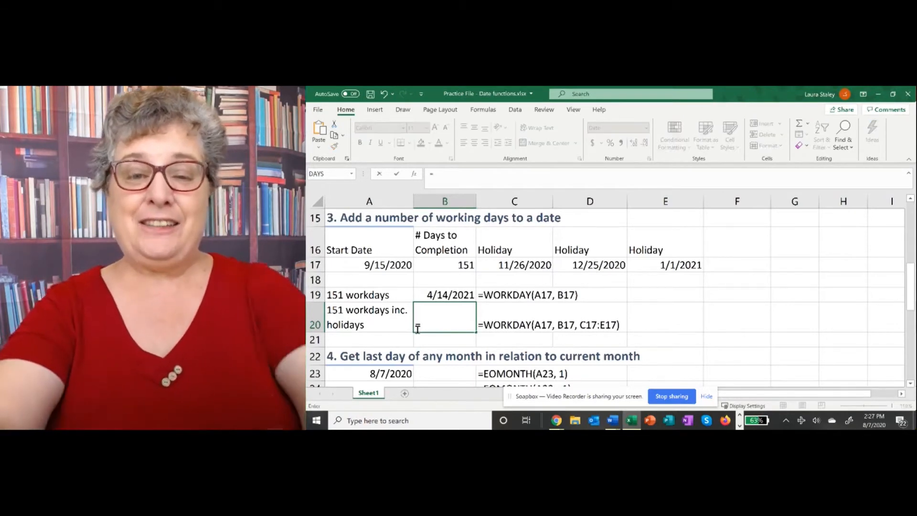
{"action": "type", "text": "wo"}
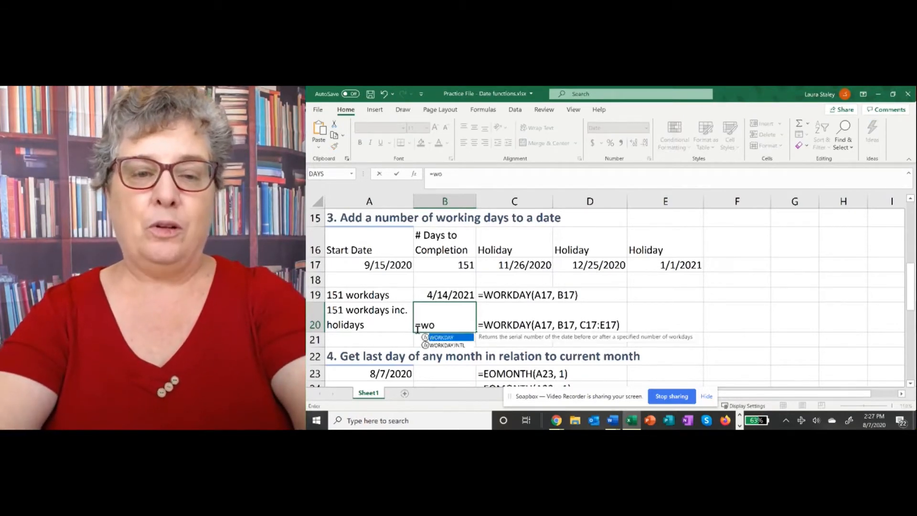
{"action": "type", "text": "rkday"}
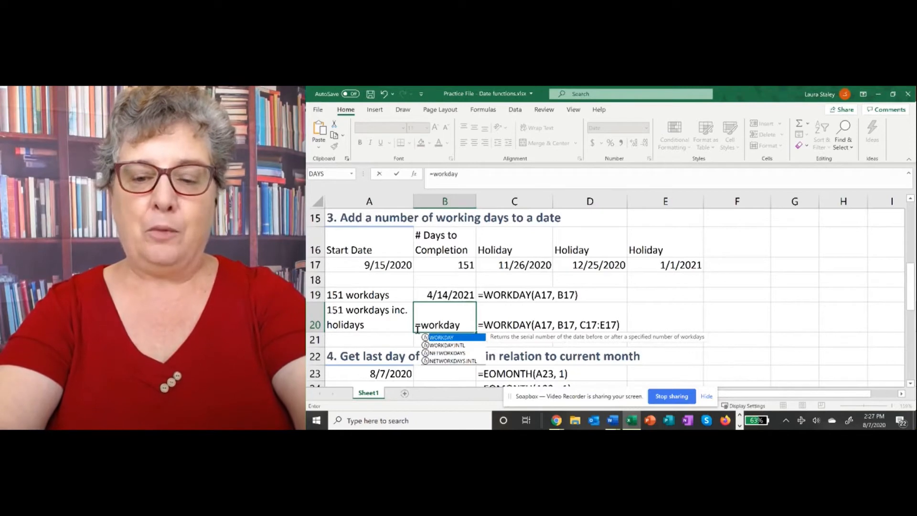
{"action": "type", "text": "("}
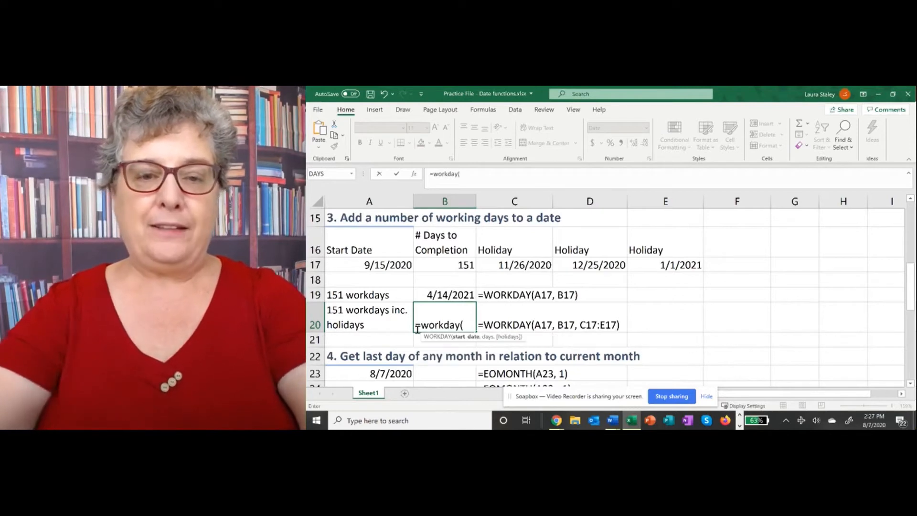
{"action": "left_click", "coordinate": [361, 265]}
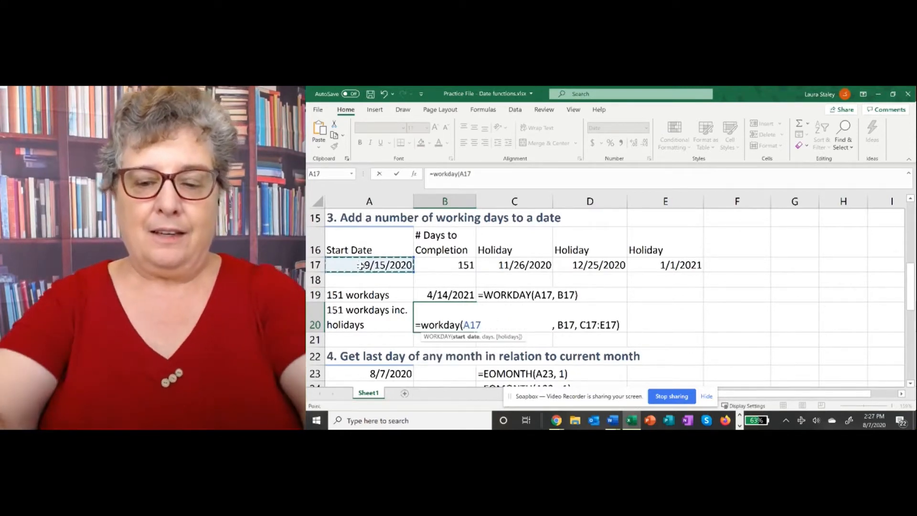
{"action": "type", "text": ","}
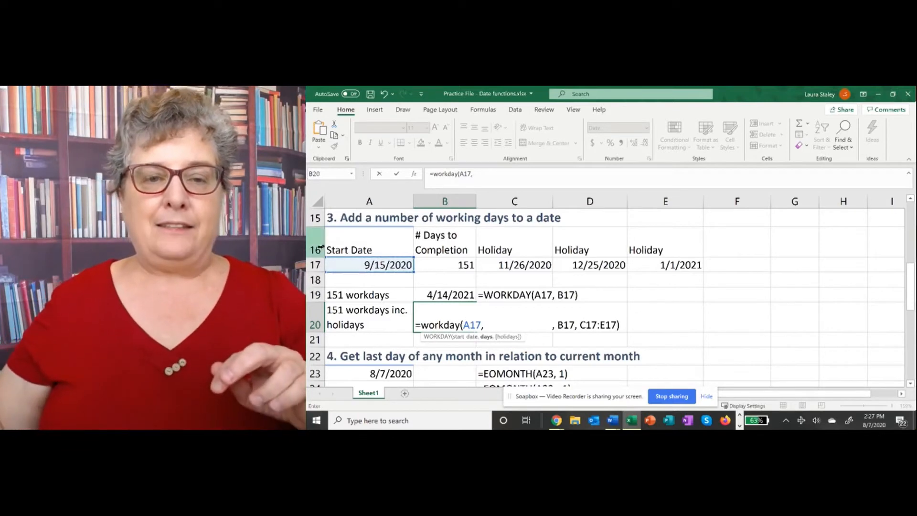
{"action": "left_click", "coordinate": [439, 263]}
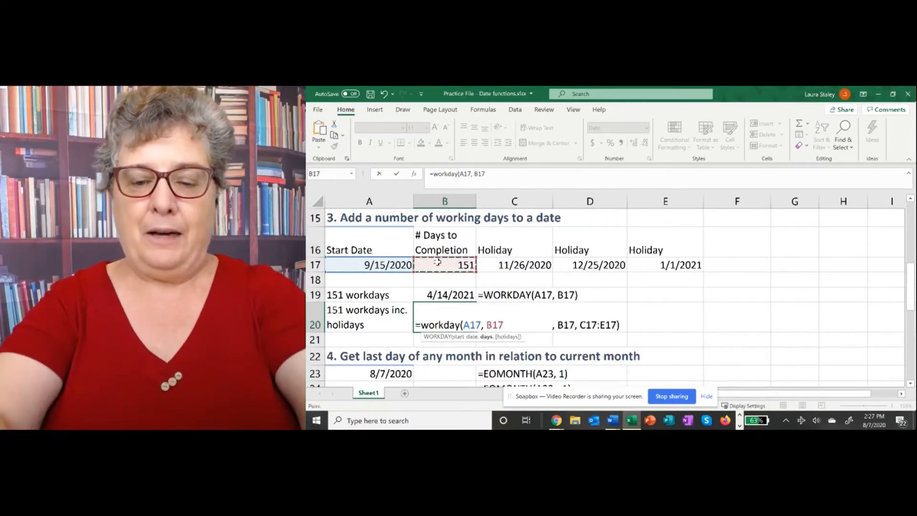
{"action": "type", "text": ","}
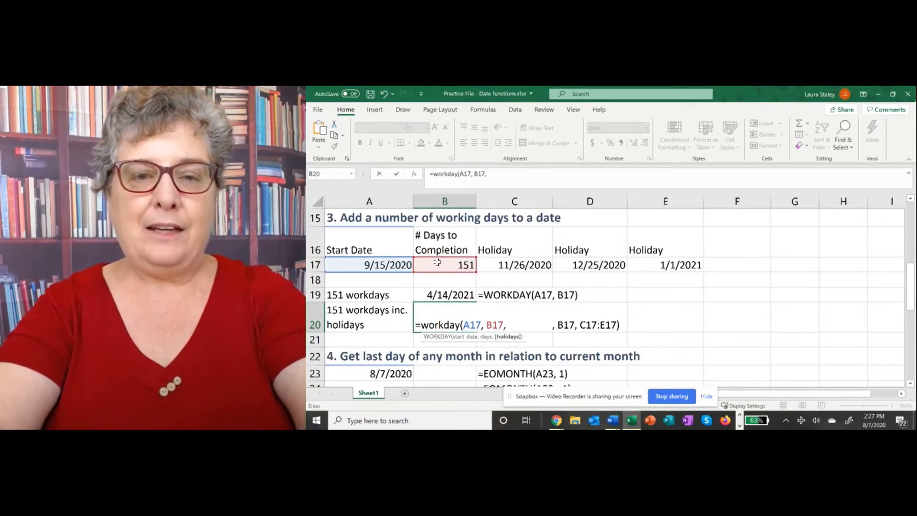
{"action": "type", "text": " c"}
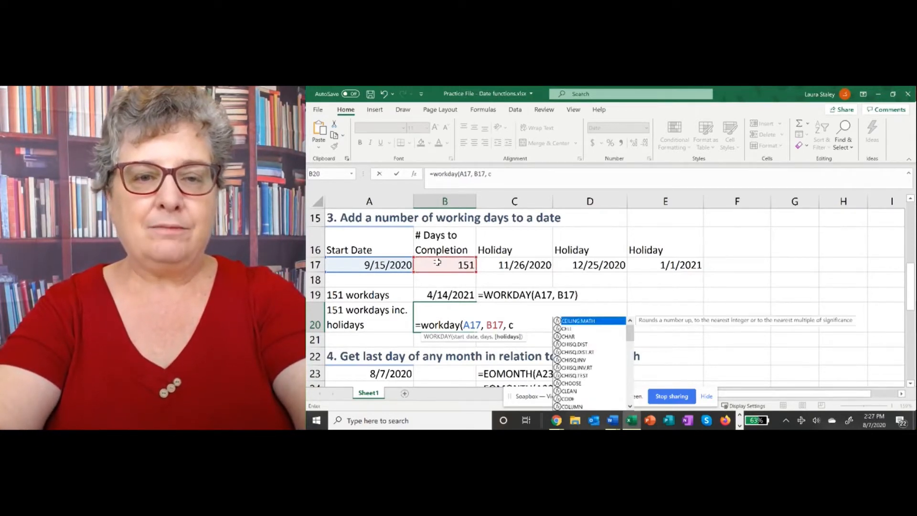
{"action": "type", "text": "17"}
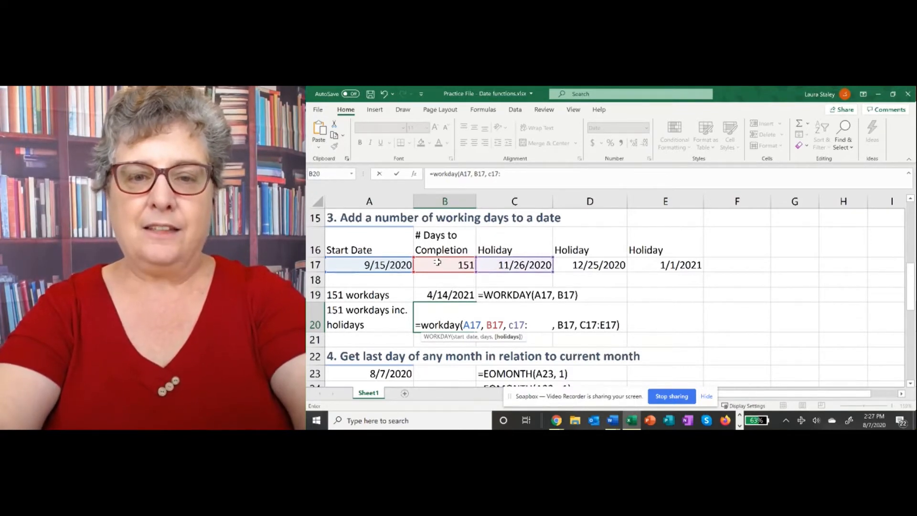
{"action": "type", "text": ":"}
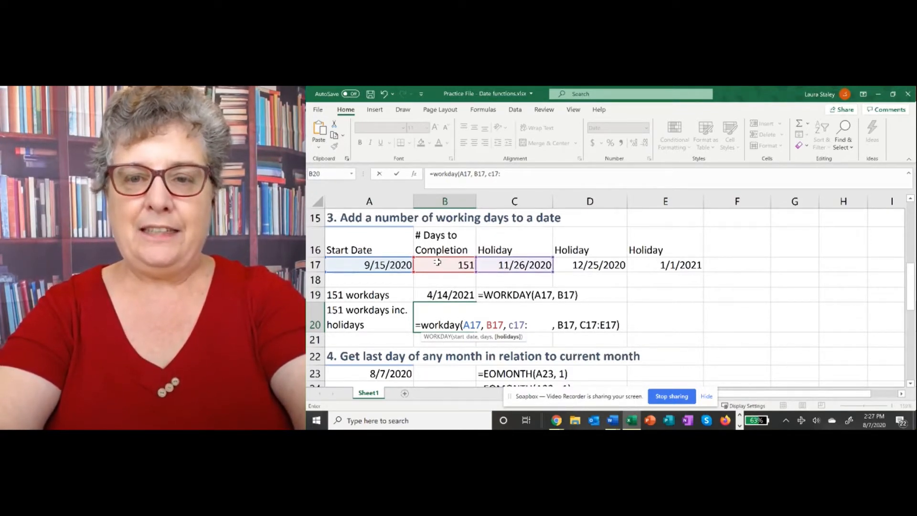
{"action": "type", "text": "e"}
{"action": "type", "text": "17"}
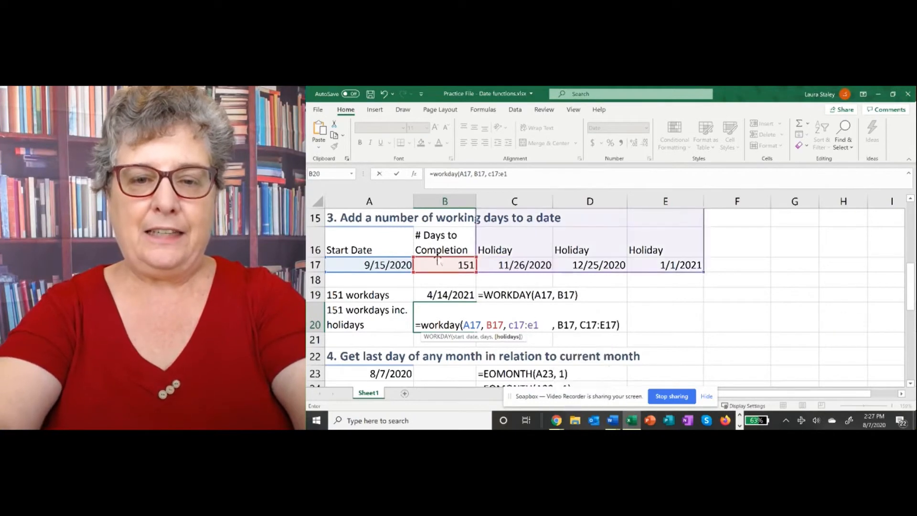
{"action": "type", "text": ")"}
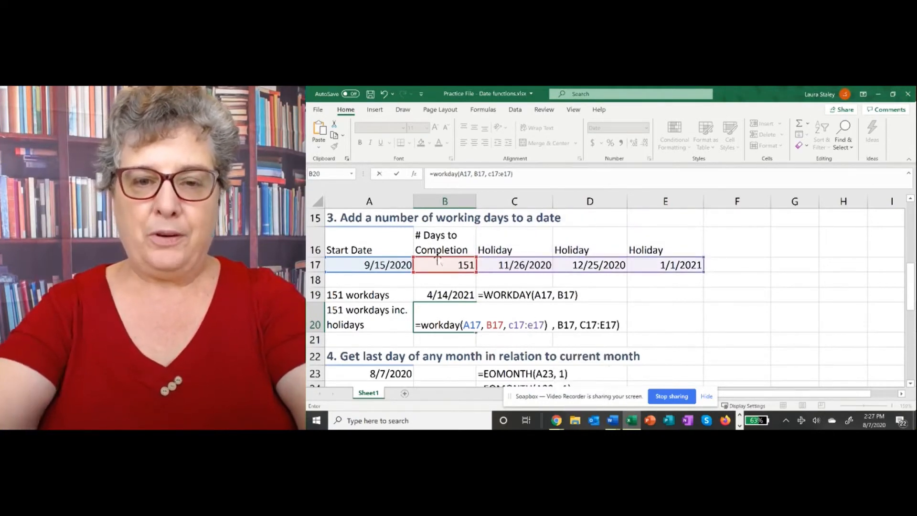
{"action": "key", "text": "Return"}
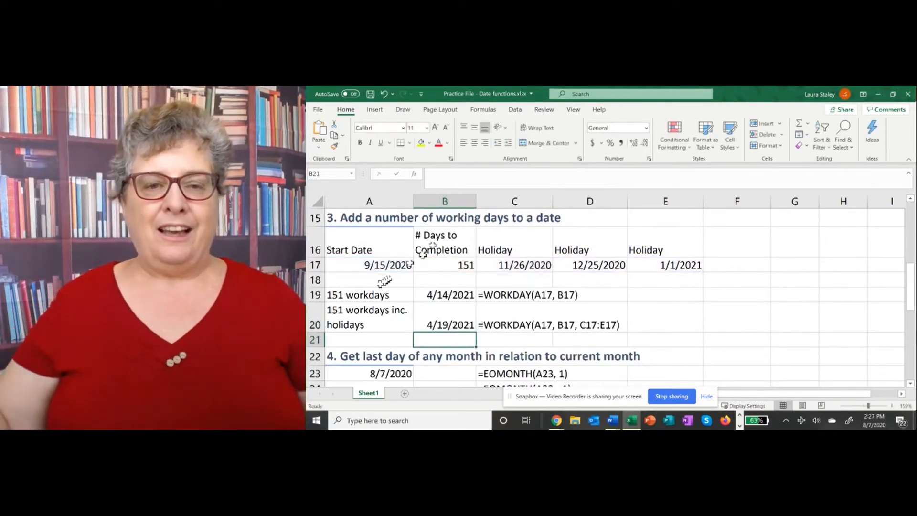
- Check the B20 formula, scroll to the end-of-month section, and select B23
{"action": "left_click", "coordinate": [438, 326]}
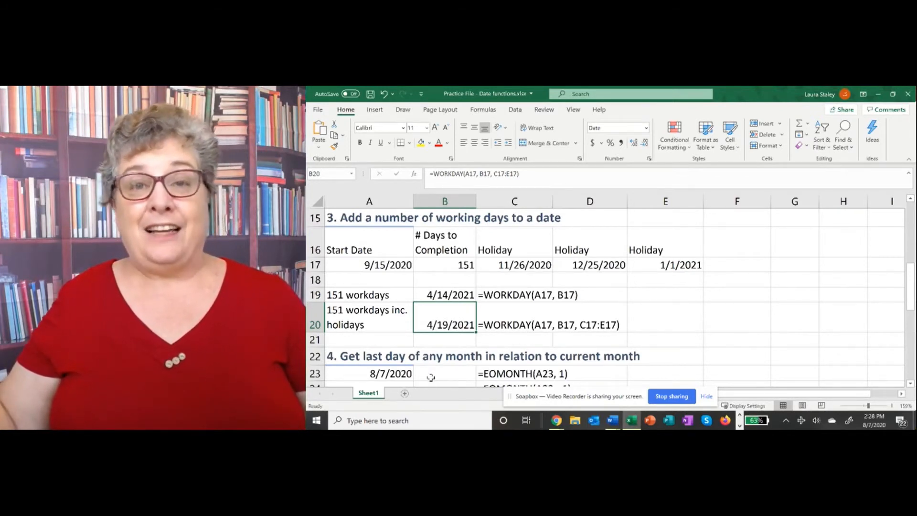
{"action": "scroll", "coordinate": [430, 377], "scroll_direction": "down", "scroll_amount": 2}
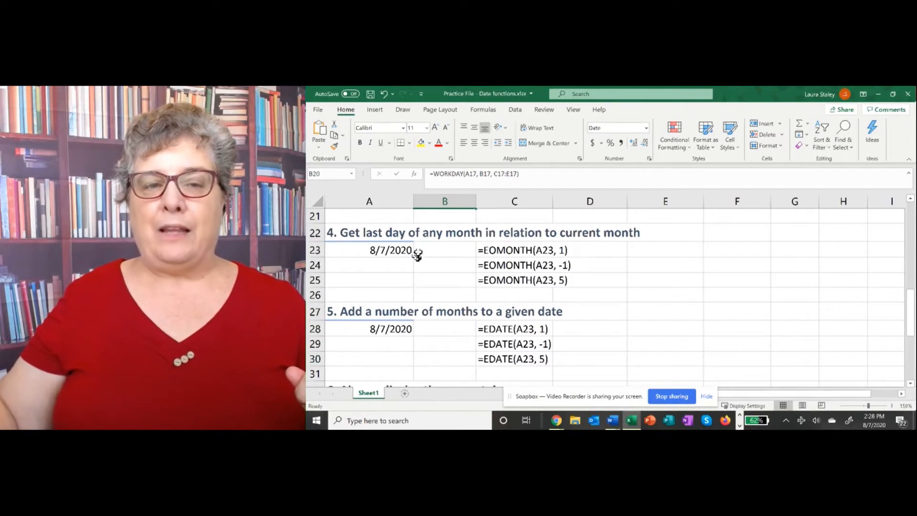
{"action": "left_click", "coordinate": [436, 250]}
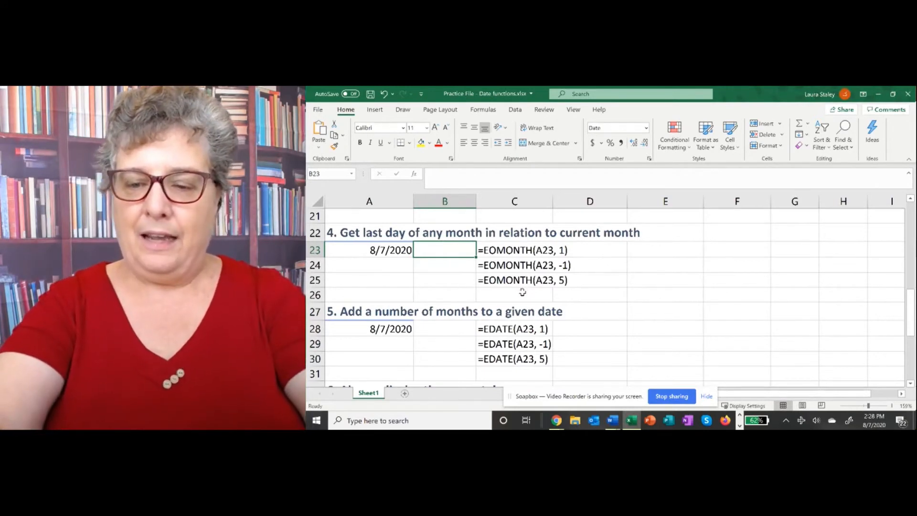
- Enter =EOMONTH(A23,0) in B23, returning 8/31/2020
{"action": "type", "text": "="}
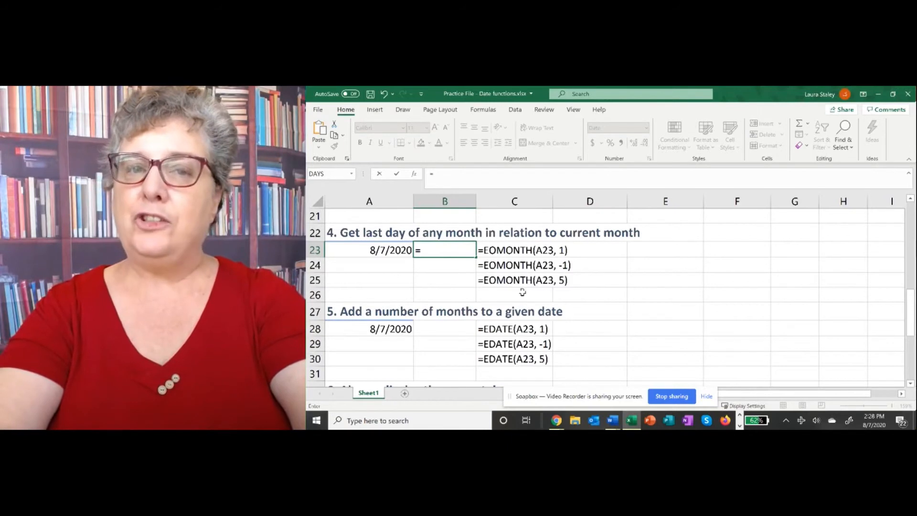
{"action": "type", "text": "eomonth"}
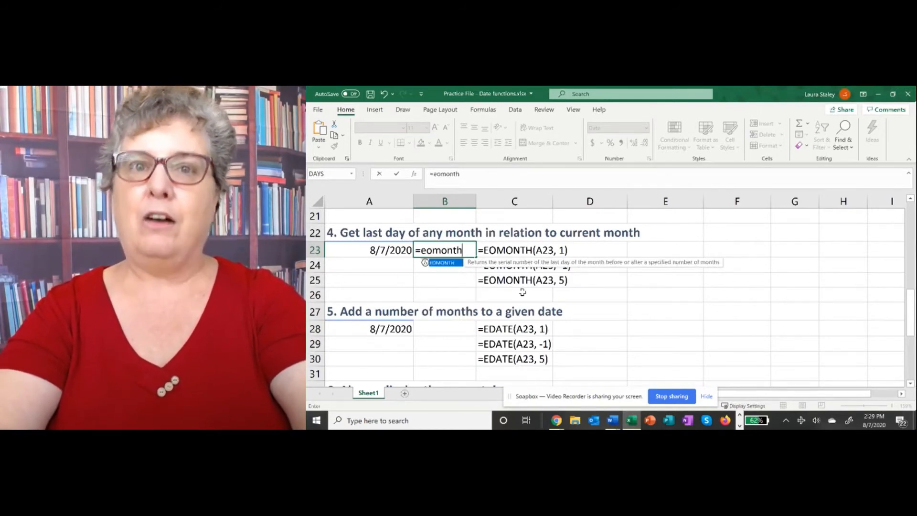
{"action": "type", "text": "("}
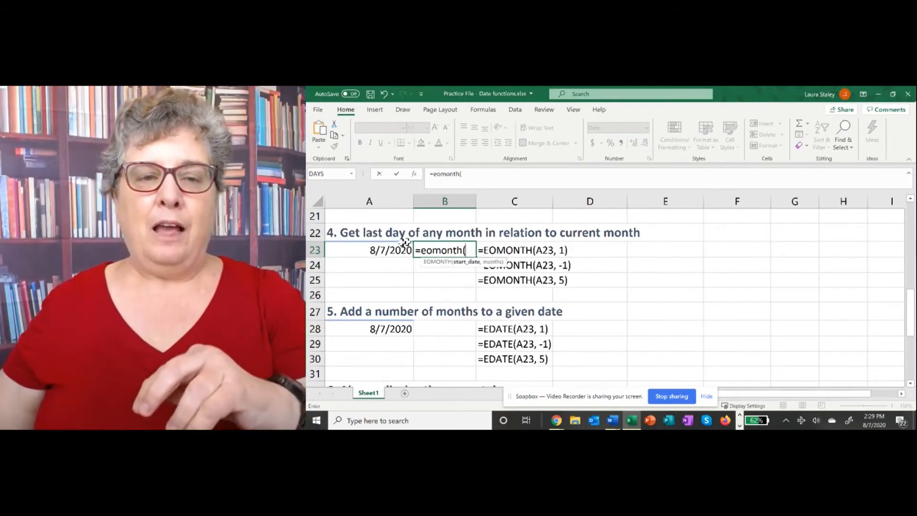
{"action": "left_click", "coordinate": [377, 249]}
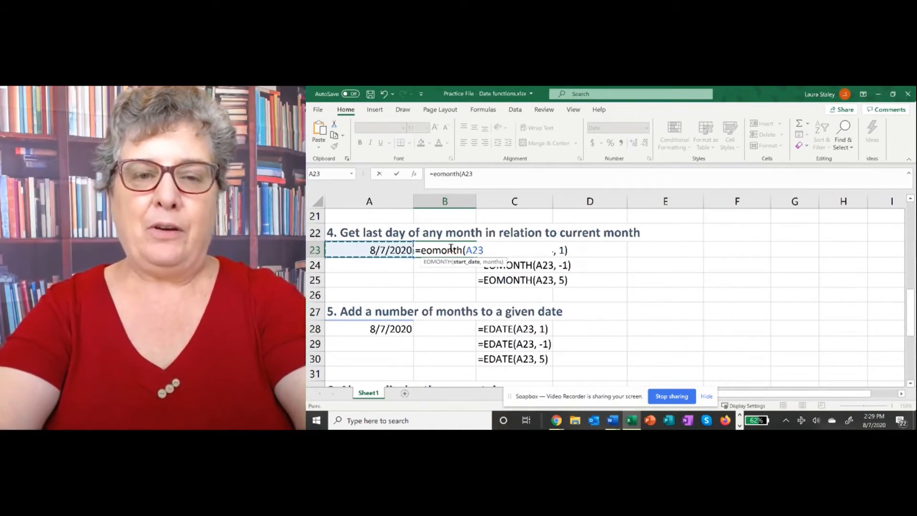
{"action": "type", "text": ","}
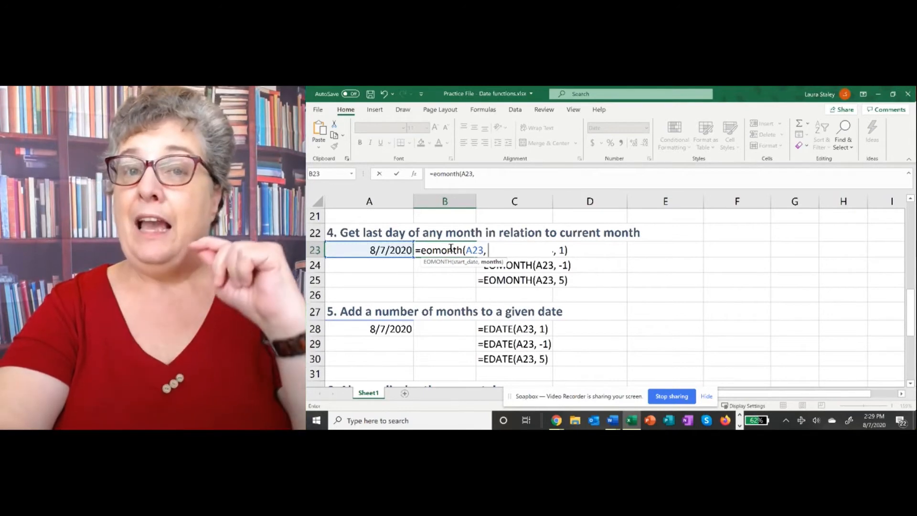
{"action": "type", "text": " 0"}
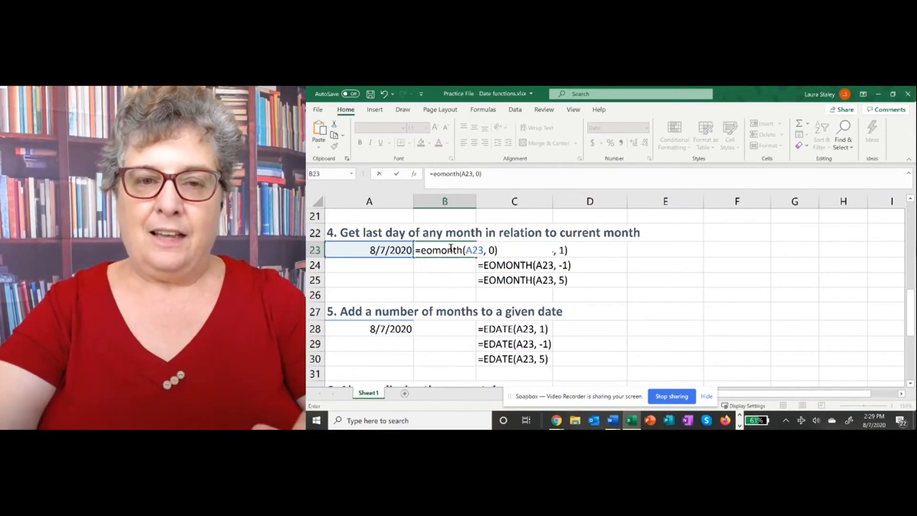
{"action": "key", "text": "Return"}
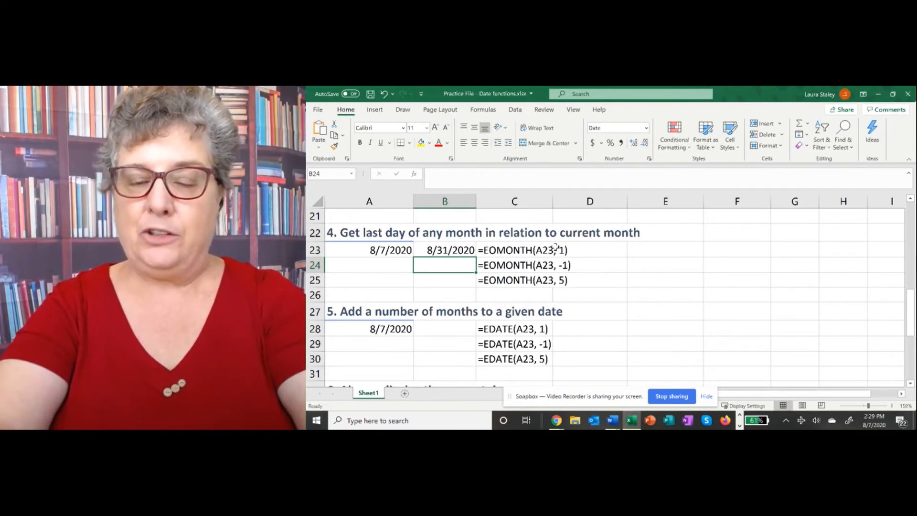
- Enter =EOMONTH(A23,1) in B24, returning 9/30/2020
{"action": "type", "text": "=e"}
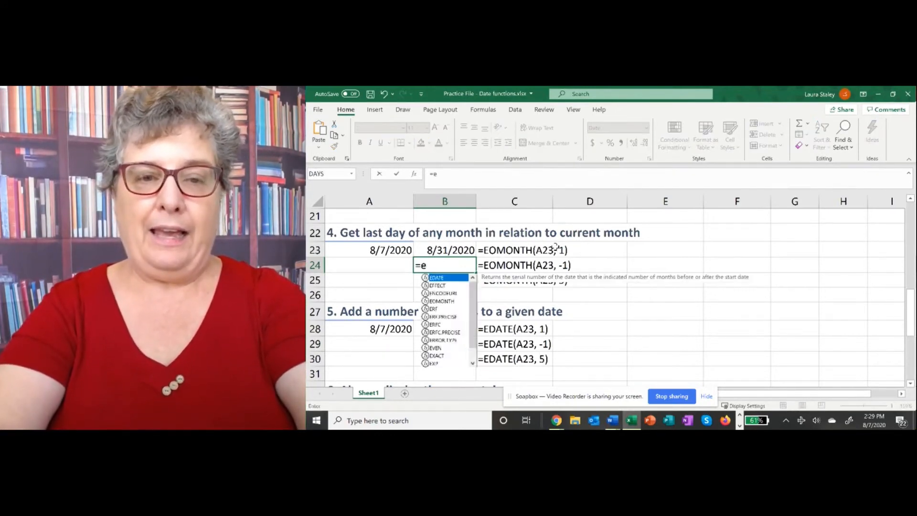
{"action": "type", "text": "omonth"}
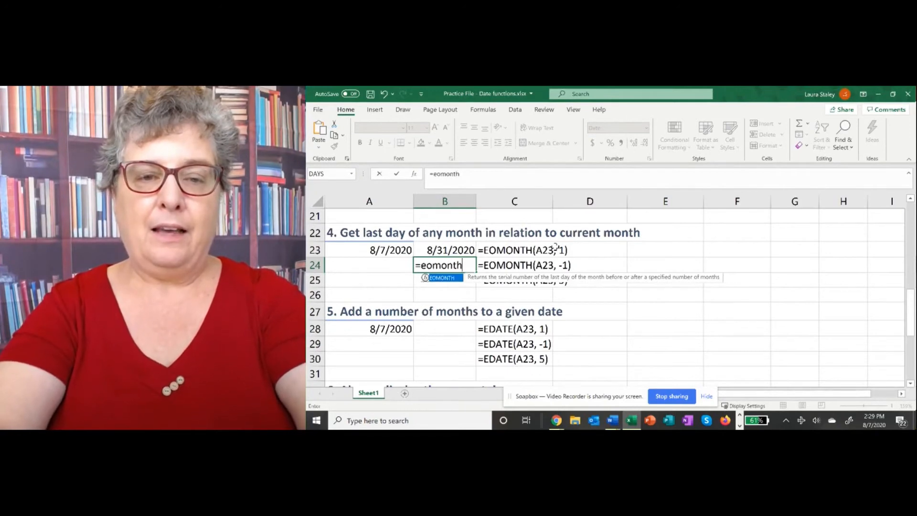
{"action": "type", "text": "("}
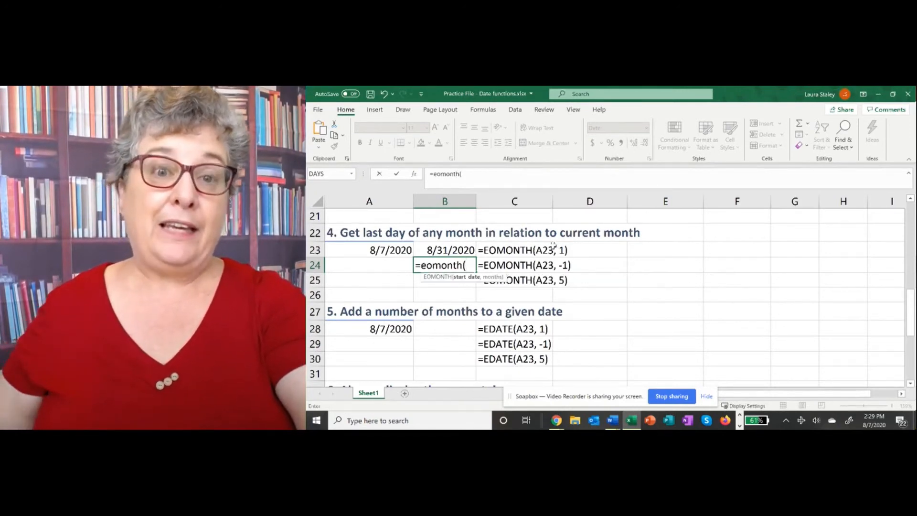
{"action": "left_click", "coordinate": [393, 248]}
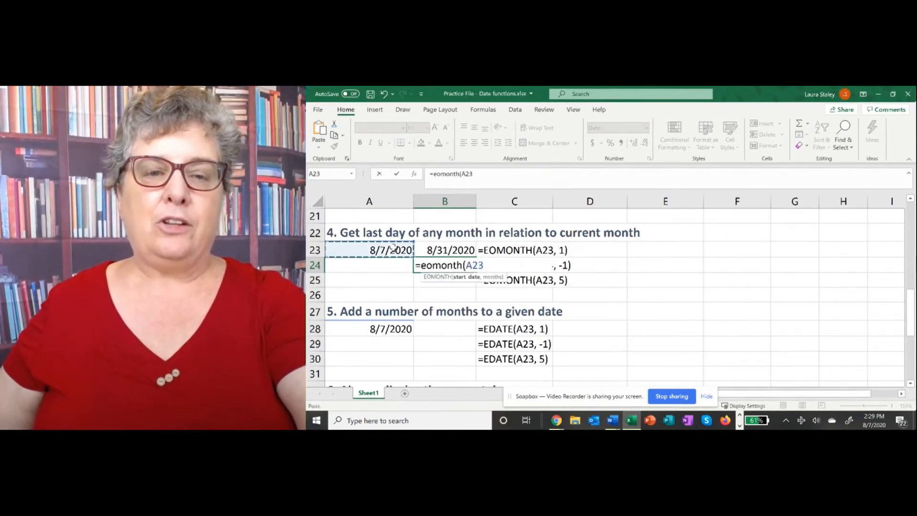
{"action": "type", "text": ","}
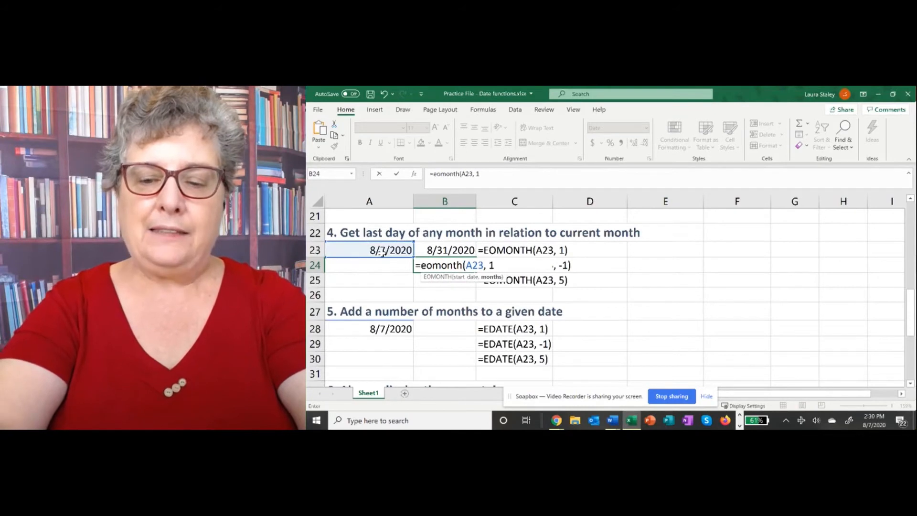
{"action": "type", "text": " 1)"}
{"action": "key", "text": "Return"}
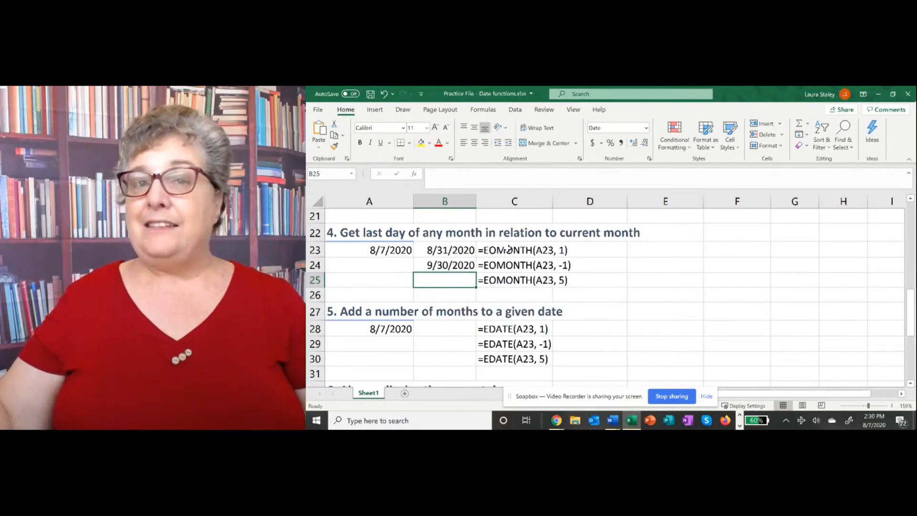
- Enter =EDATE(A28,16) in B28 to get 12/7/2021, 16 months after 8/7/2020
{"action": "scroll", "coordinate": [507, 248], "scroll_direction": "down", "scroll_amount": 1}
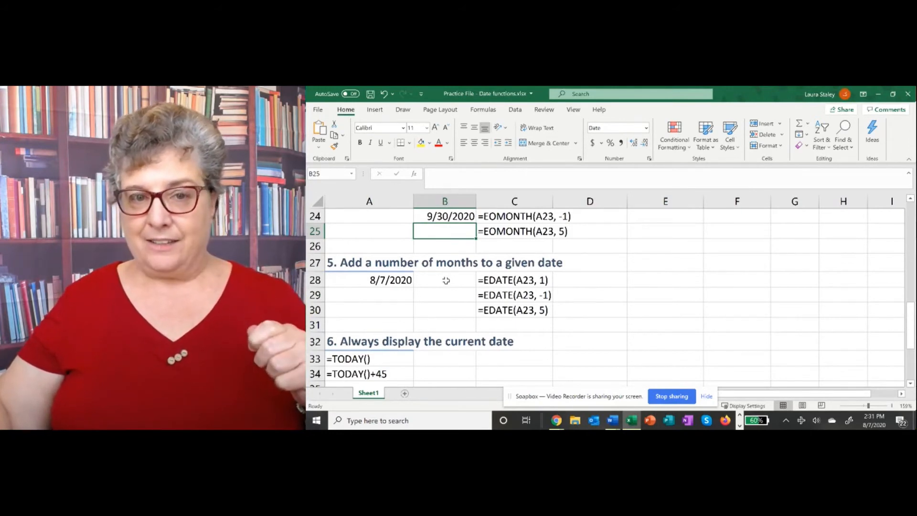
{"action": "left_click", "coordinate": [445, 281]}
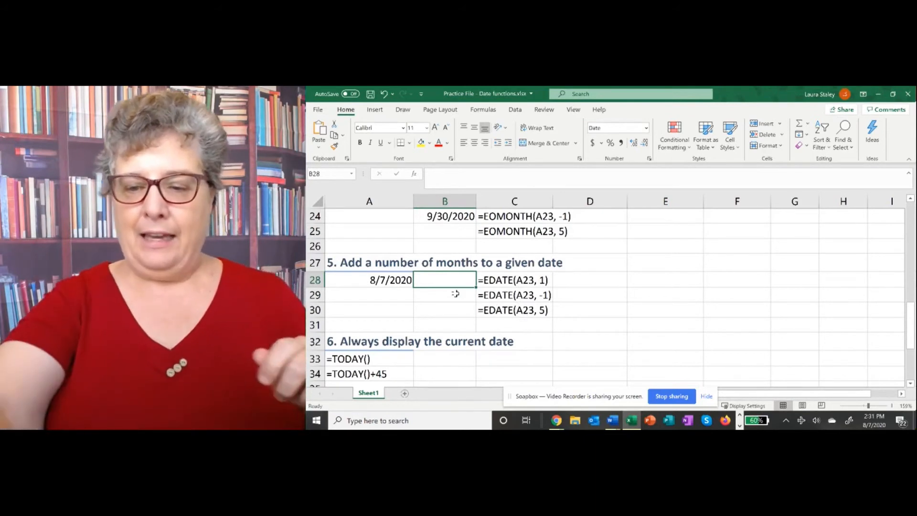
{"action": "type", "text": "="}
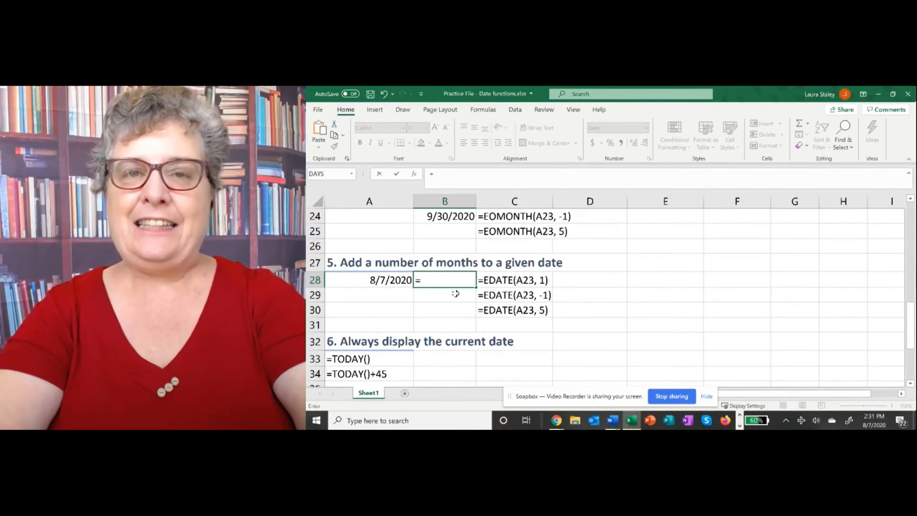
{"action": "type", "text": "e"}
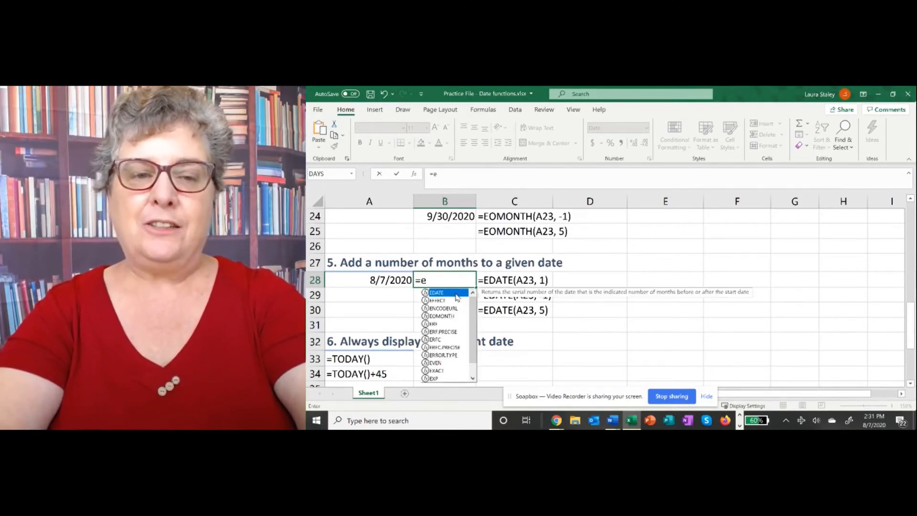
{"action": "type", "text": "date"}
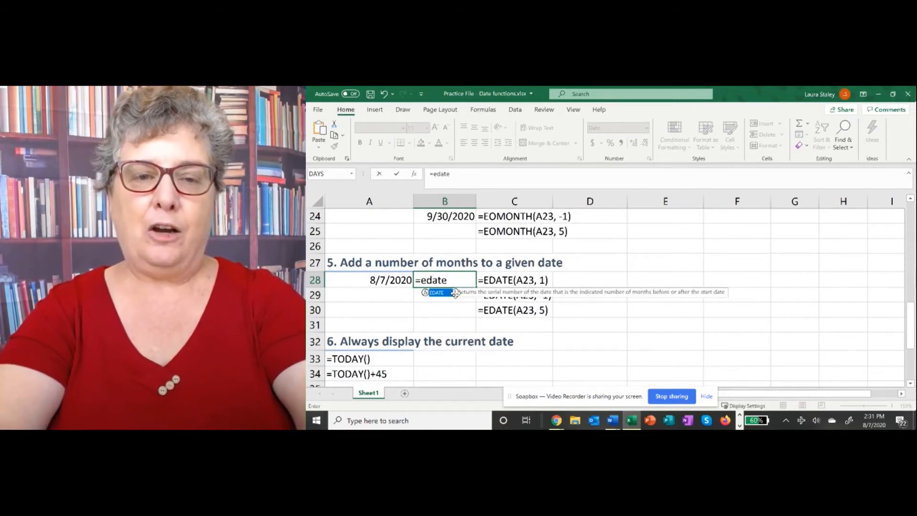
{"action": "type", "text": "("}
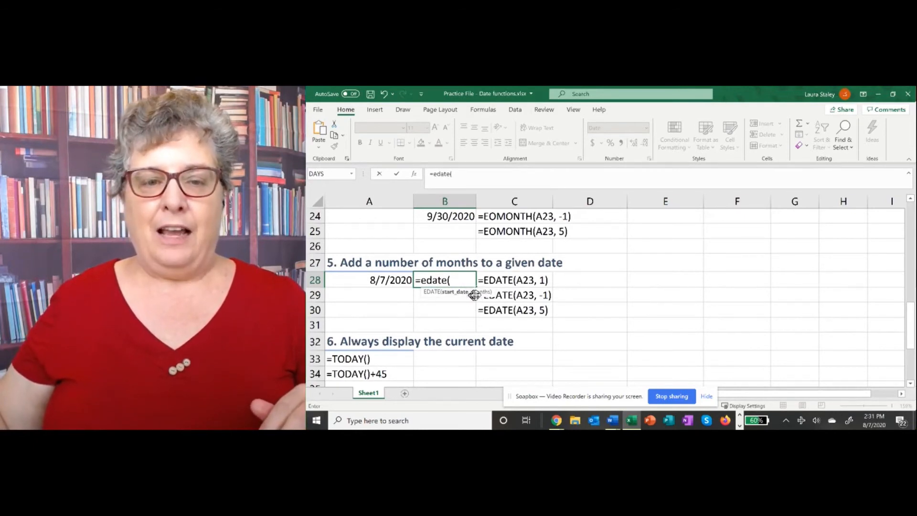
{"action": "left_click", "coordinate": [385, 281]}
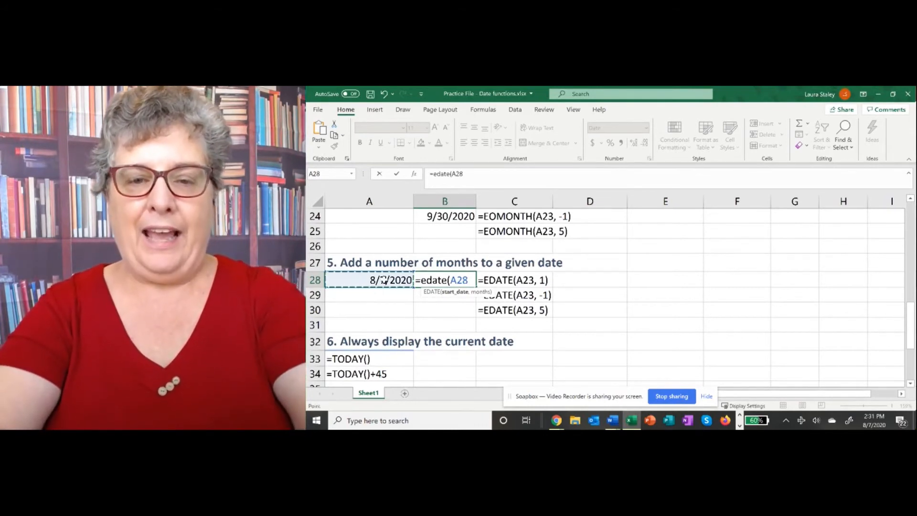
{"action": "type", "text": ","}
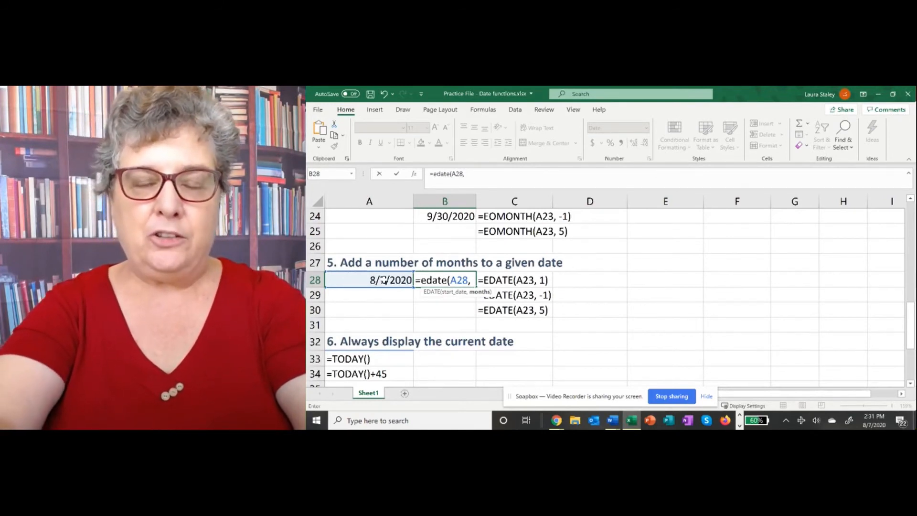
{"action": "type", "text": "16"}
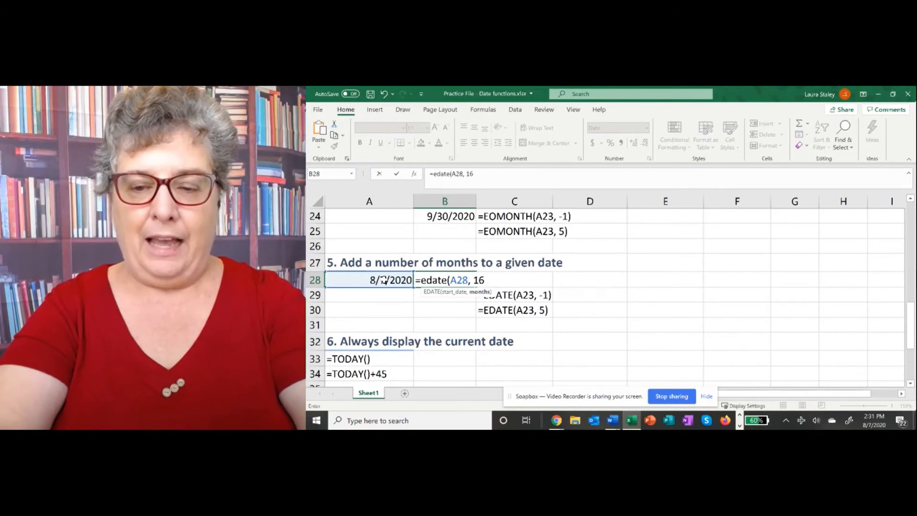
{"action": "key", "text": "Return"}
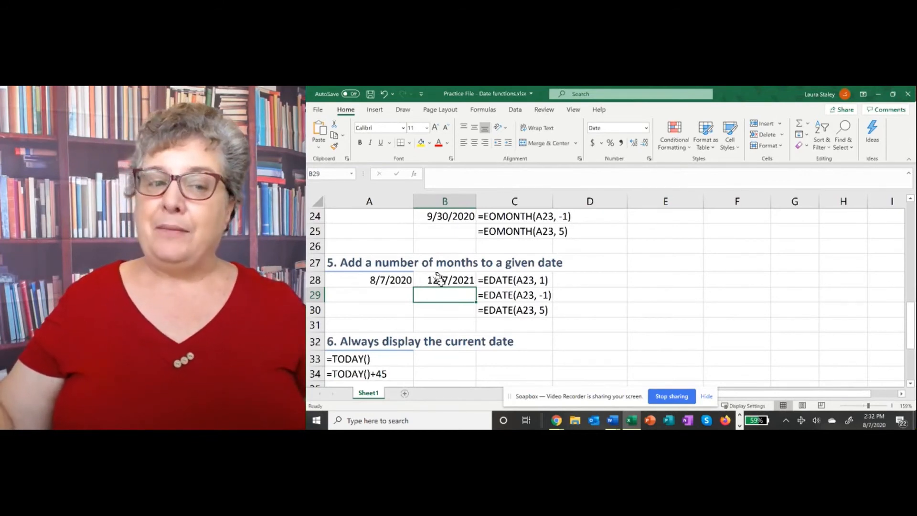
- Enter =TODAY() in B33 and recheck the cell, which shows 8/7/2020
{"action": "scroll", "coordinate": [439, 286], "scroll_direction": "down", "scroll_amount": 2}
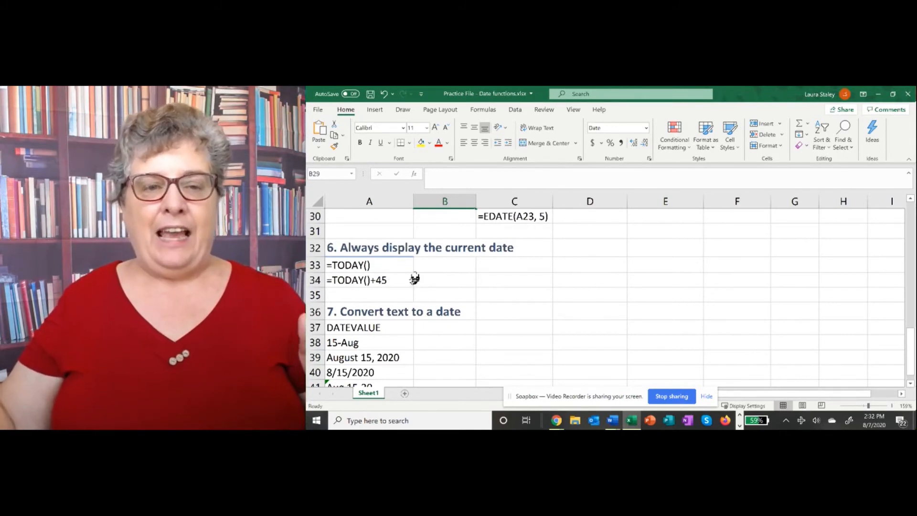
{"action": "left_click", "coordinate": [434, 268]}
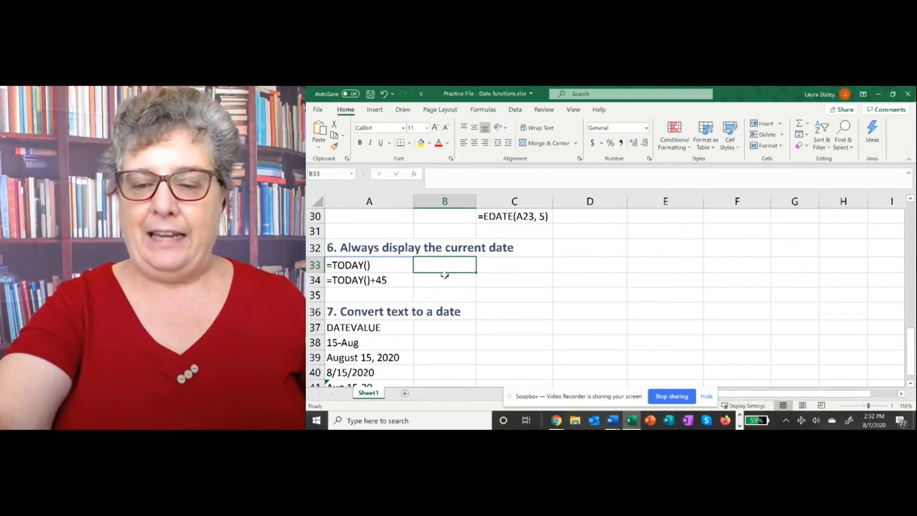
{"action": "type", "text": "="}
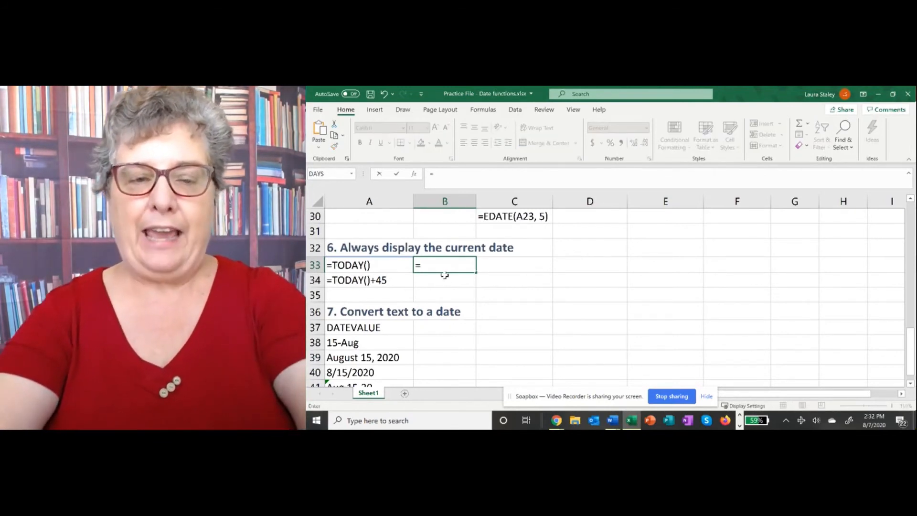
{"action": "type", "text": "T"}
{"action": "key", "text": "BackSpace"}
{"action": "type", "text": "tod"}
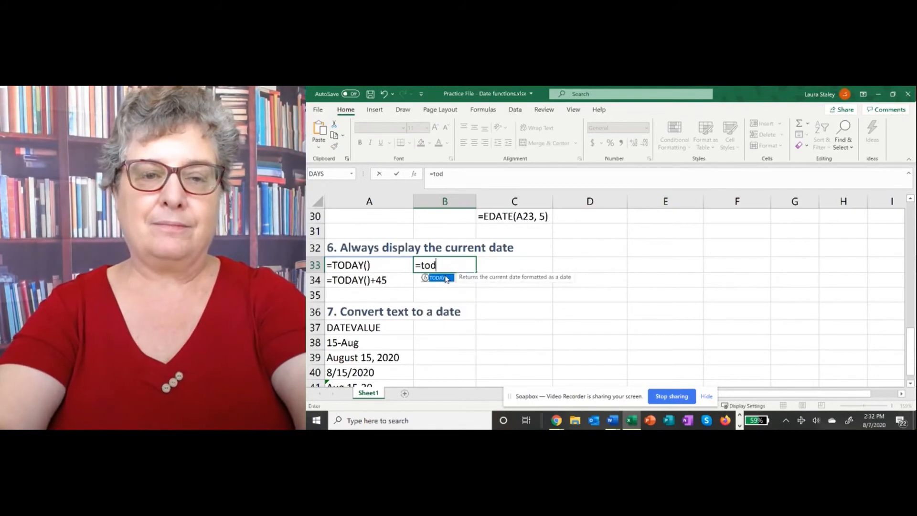
{"action": "type", "text": "ay("}
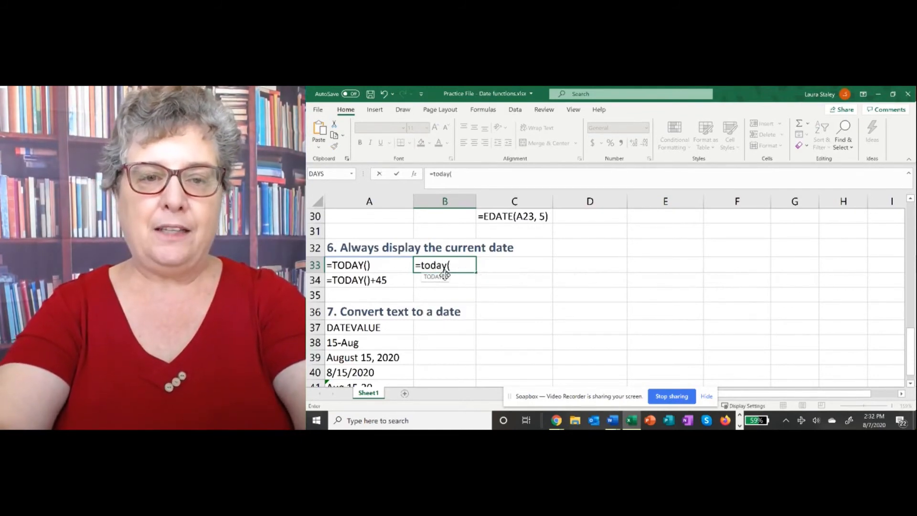
{"action": "type", "text": ")"}
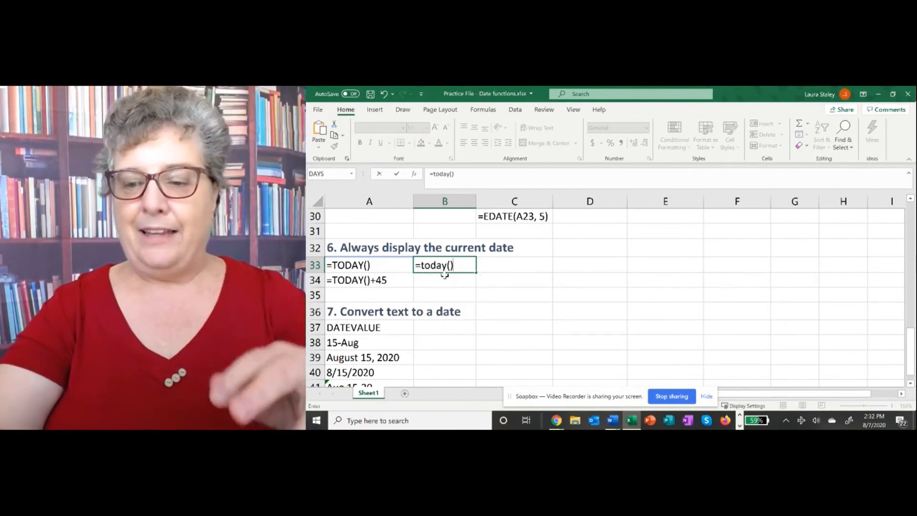
{"action": "key", "text": "Return"}
{"action": "left_click", "coordinate": [437, 269]}
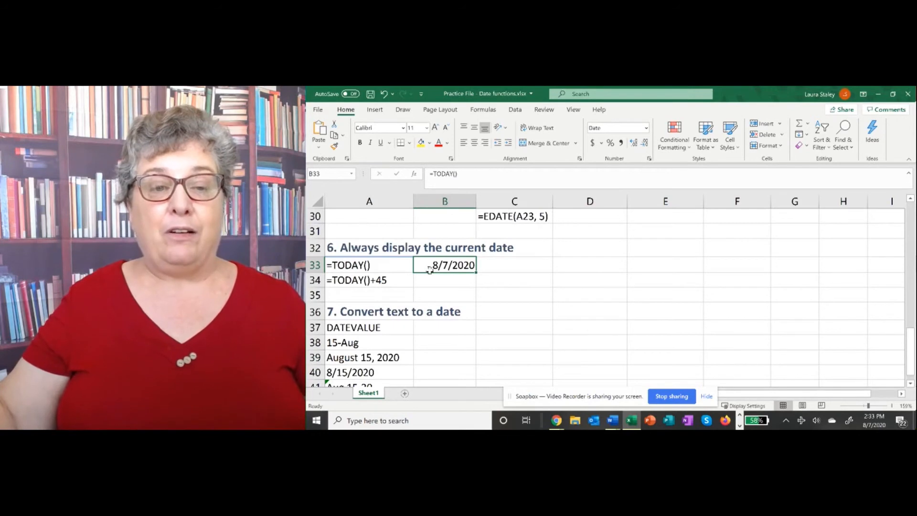
{"action": "scroll", "coordinate": [454, 280], "scroll_direction": "down", "scroll_amount": 1}
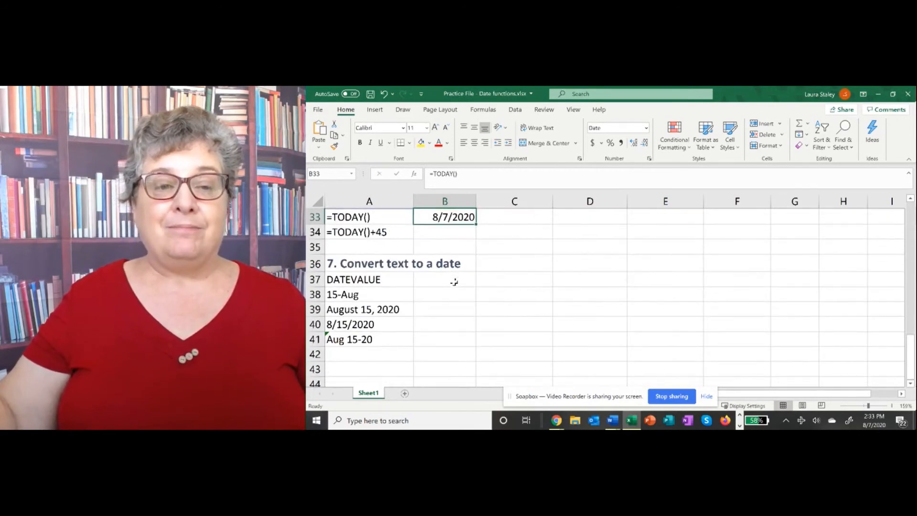
- Enter =DATEVALUE(A38) in B38 to turn the text 15-Aug into 8/15/2020
{"action": "scroll", "coordinate": [454, 282], "scroll_direction": "down", "scroll_amount": 1}
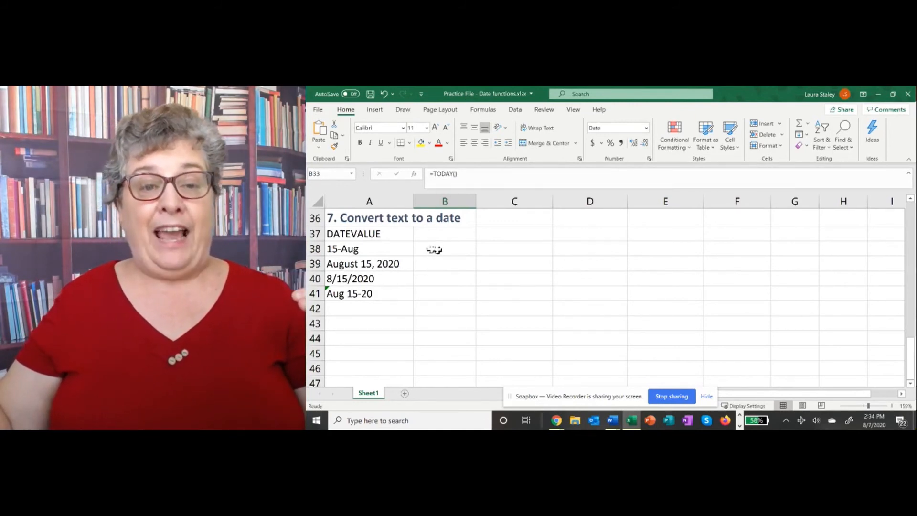
{"action": "left_click", "coordinate": [438, 248]}
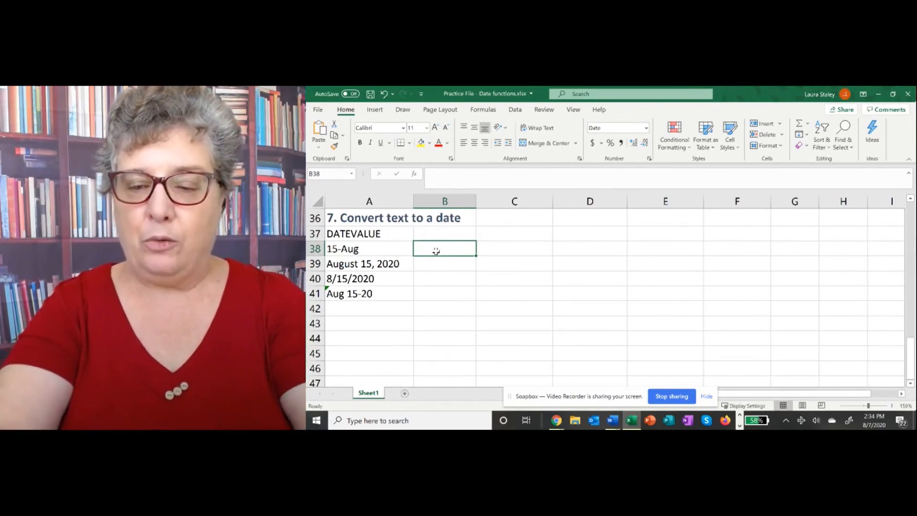
{"action": "type", "text": "="}
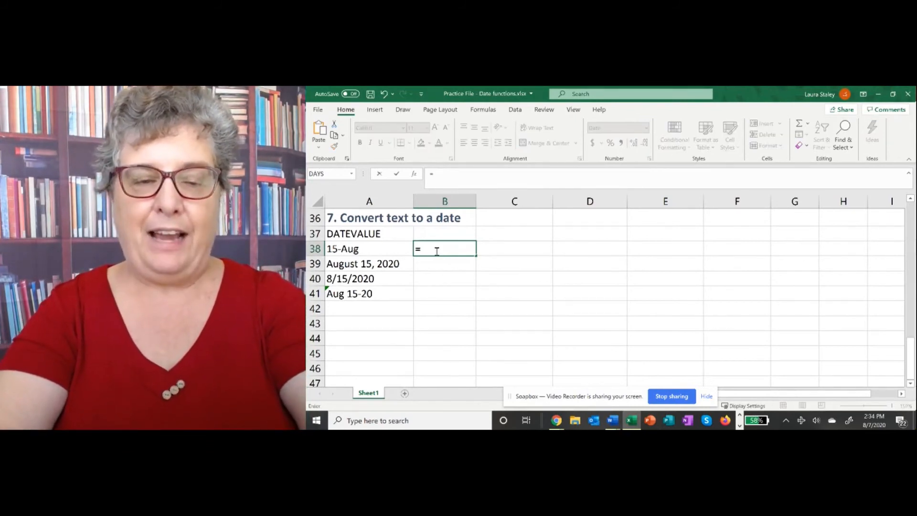
{"action": "type", "text": "datevalue("}
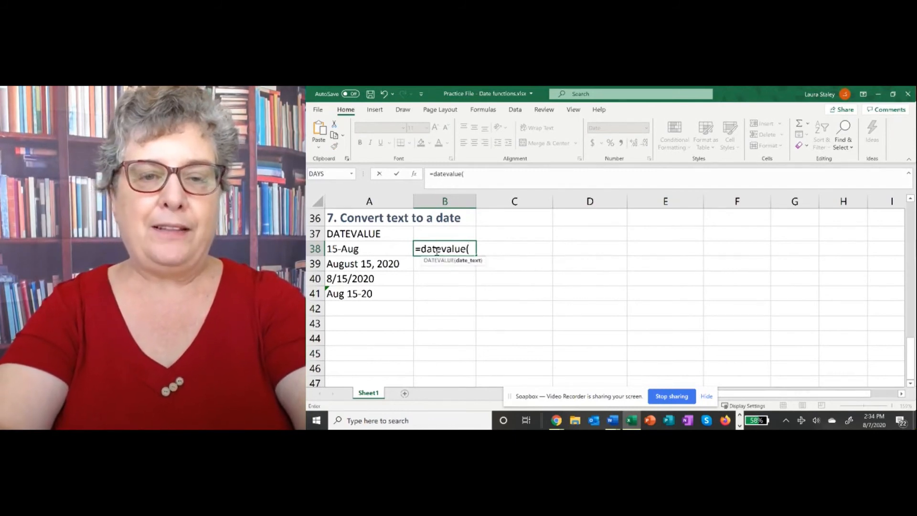
{"action": "left_click", "coordinate": [346, 249]}
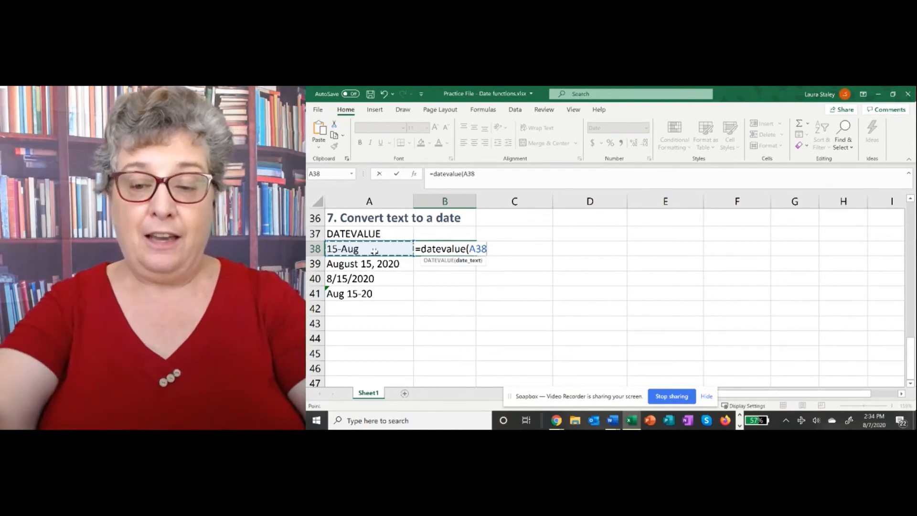
{"action": "type", "text": ")"}
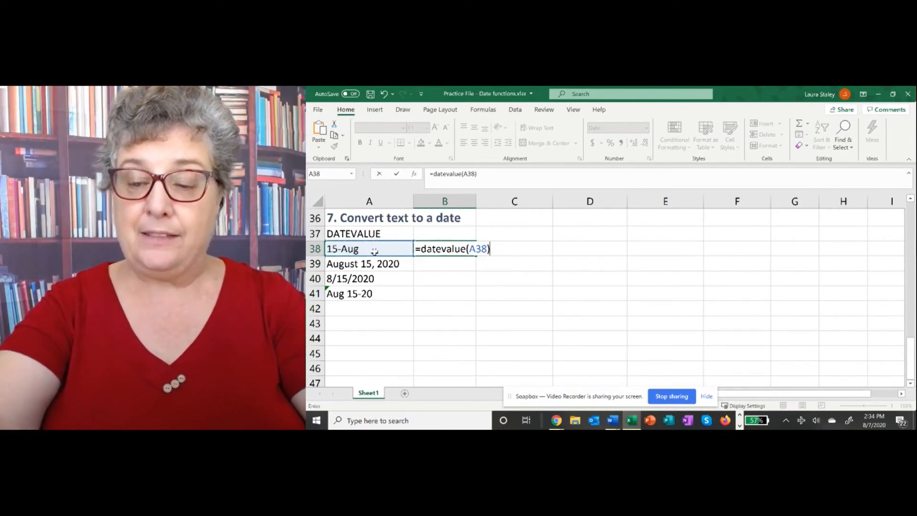
{"action": "key", "text": "Return"}
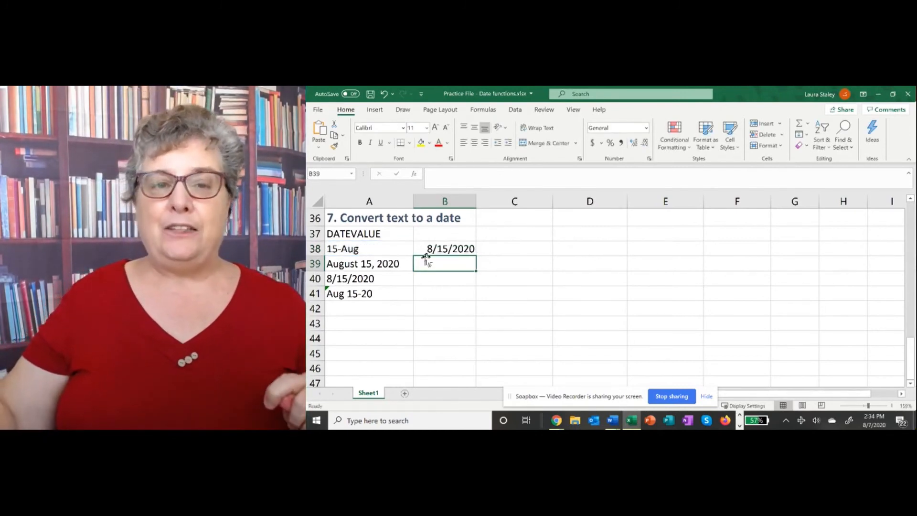
{"action": "left_click", "coordinate": [440, 250]}
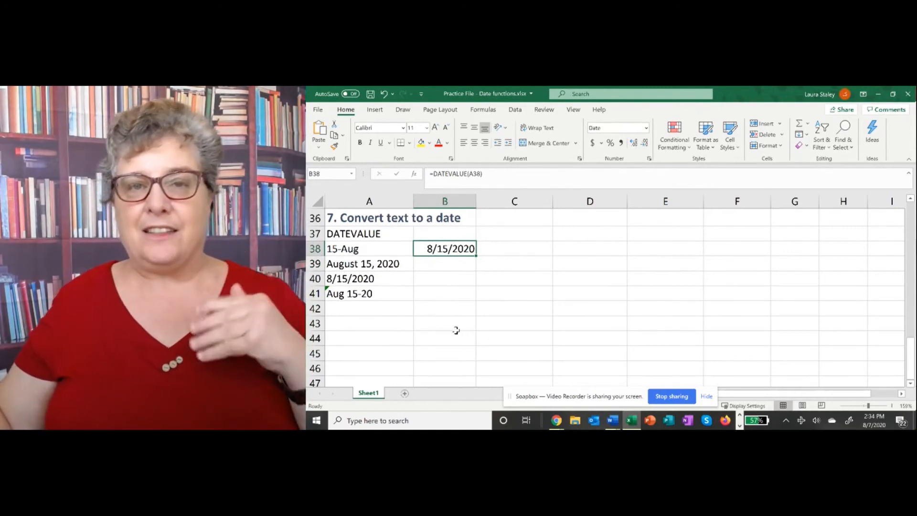
{"action": "left_click", "coordinate": [420, 267]}
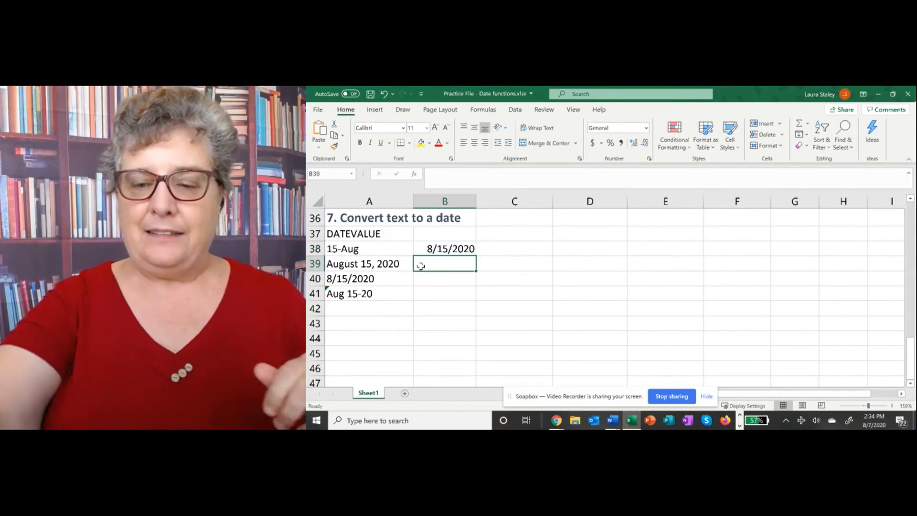
- Enter =DATEVALUE(A39) in B39 to convert the text August 15, 2020
{"action": "type", "text": "="}
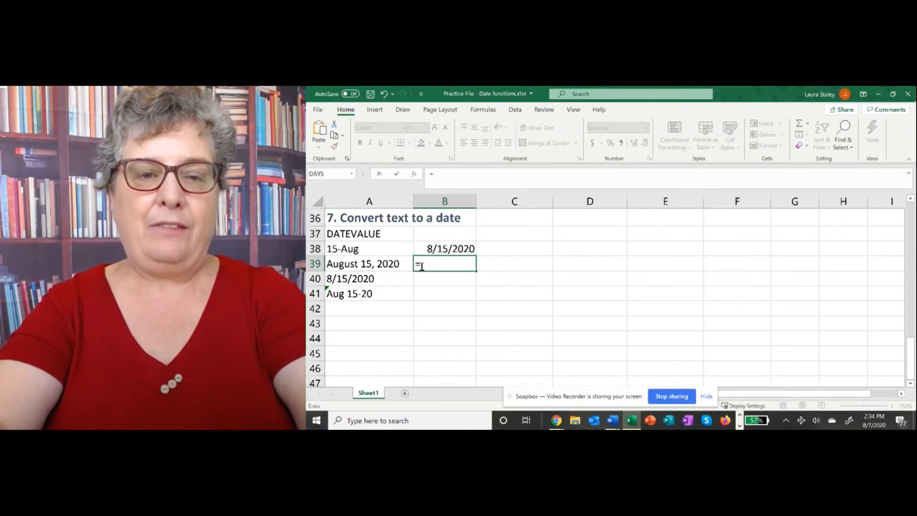
{"action": "type", "text": "date"}
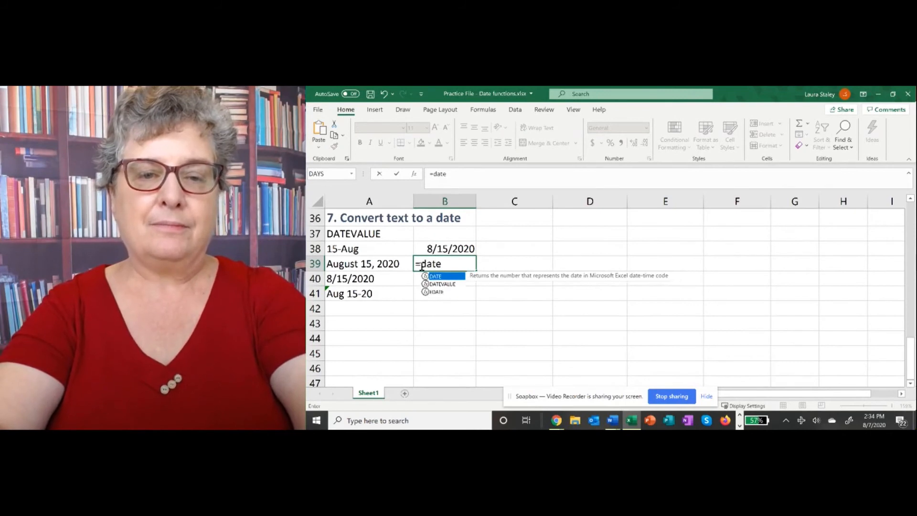
{"action": "type", "text": "value("}
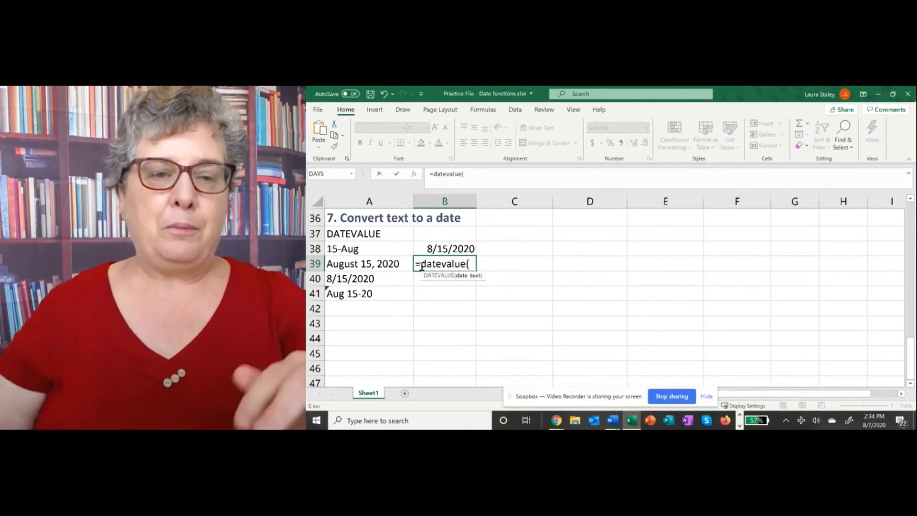
{"action": "left_click", "coordinate": [363, 263]}
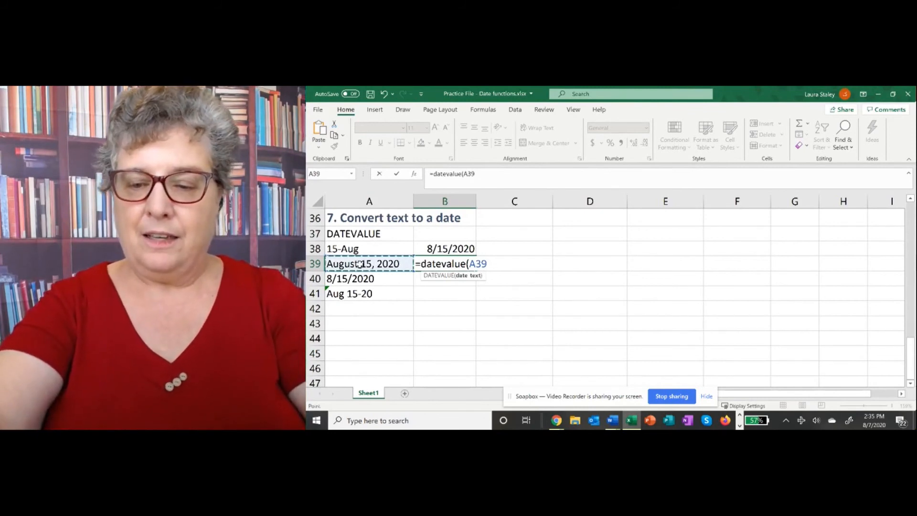
{"action": "type", "text": ")"}
{"action": "key", "text": "Return"}
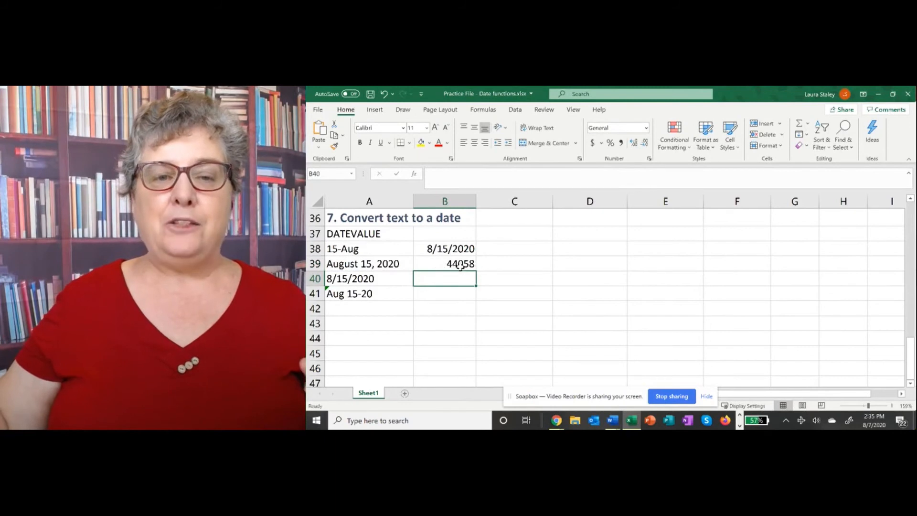
- Format B39 as Short Date and fill its formula down through B41
{"action": "left_click", "coordinate": [441, 265]}
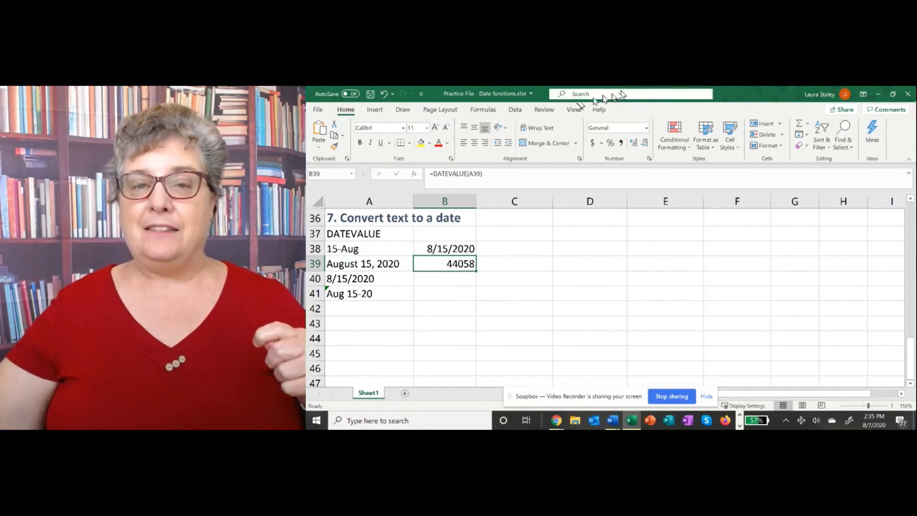
{"action": "left_click", "coordinate": [646, 128]}
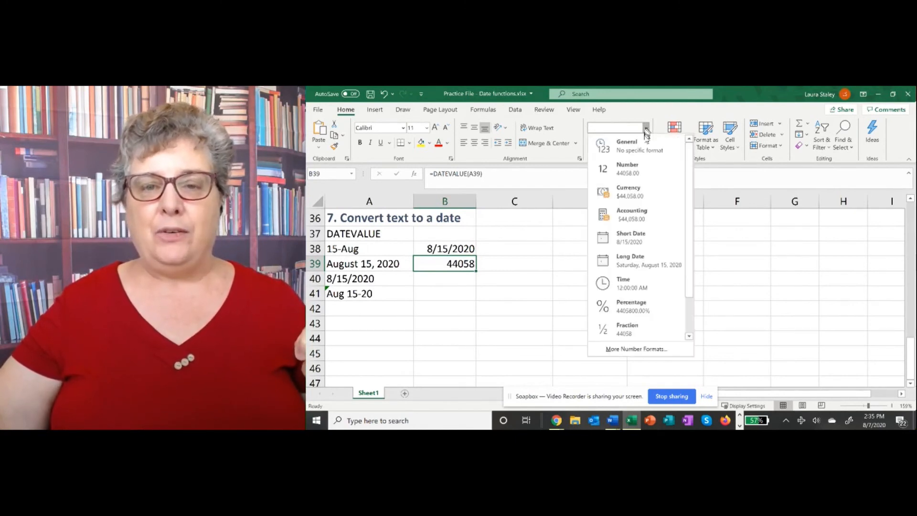
{"action": "left_click", "coordinate": [649, 243]}
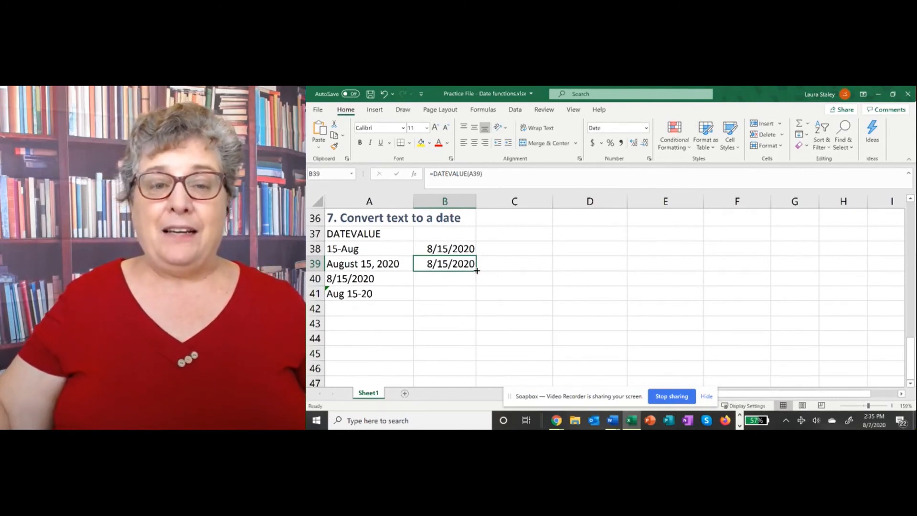
{"action": "left_click_drag", "start_coordinate": [477, 271], "coordinate": [479, 300]}
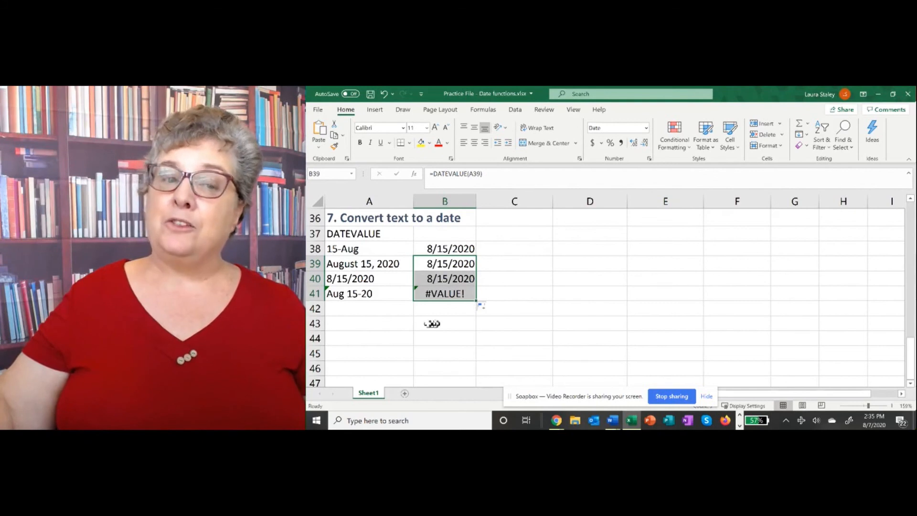
- Check B41's #VALUE! error, then replace the hyphen in A41 with a comma to read Aug 15, 20
{"action": "left_click", "coordinate": [419, 306]}
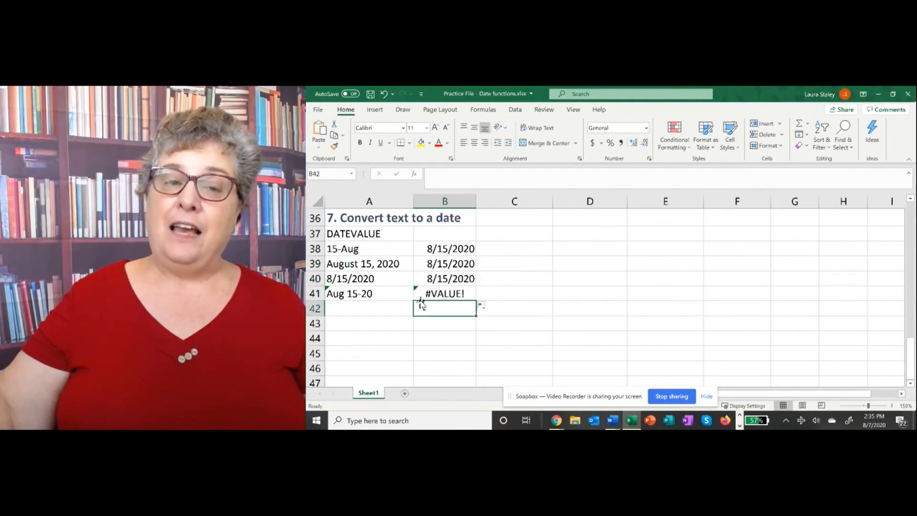
{"action": "left_click", "coordinate": [421, 293]}
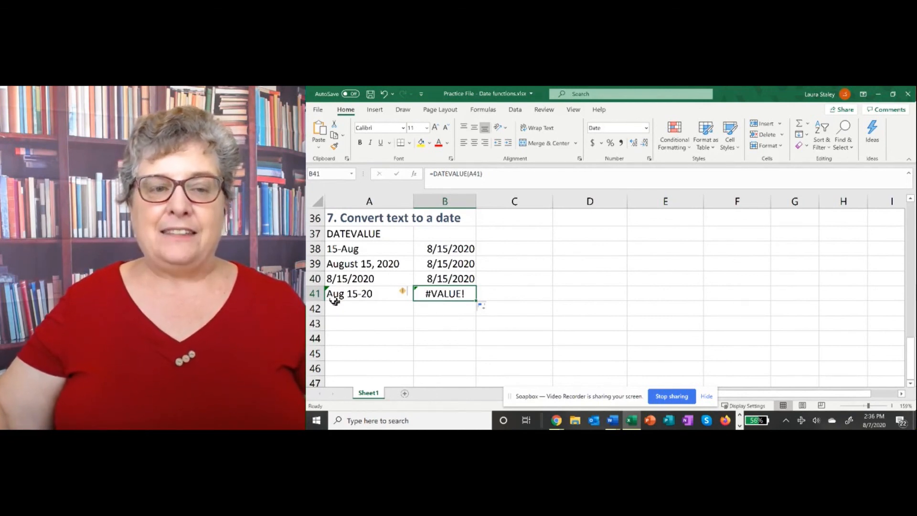
{"action": "left_click", "coordinate": [347, 296]}
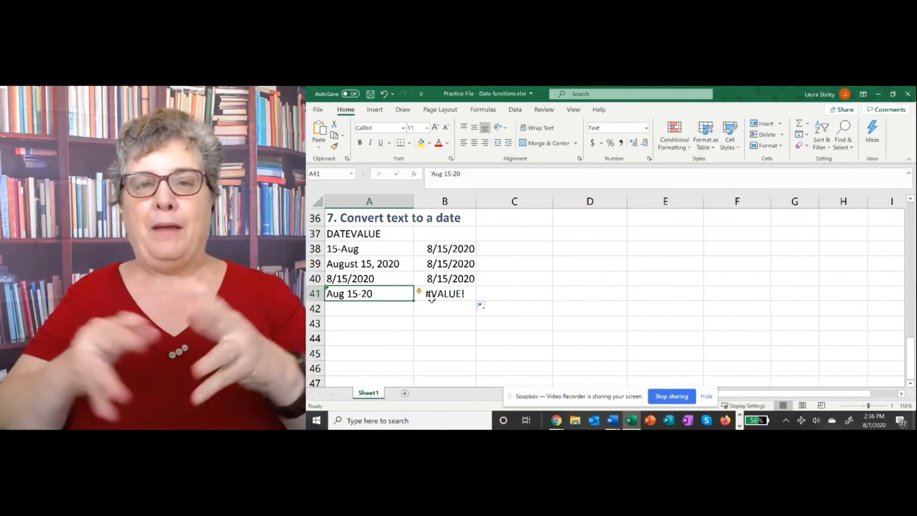
{"action": "double_click", "coordinate": [364, 294]}
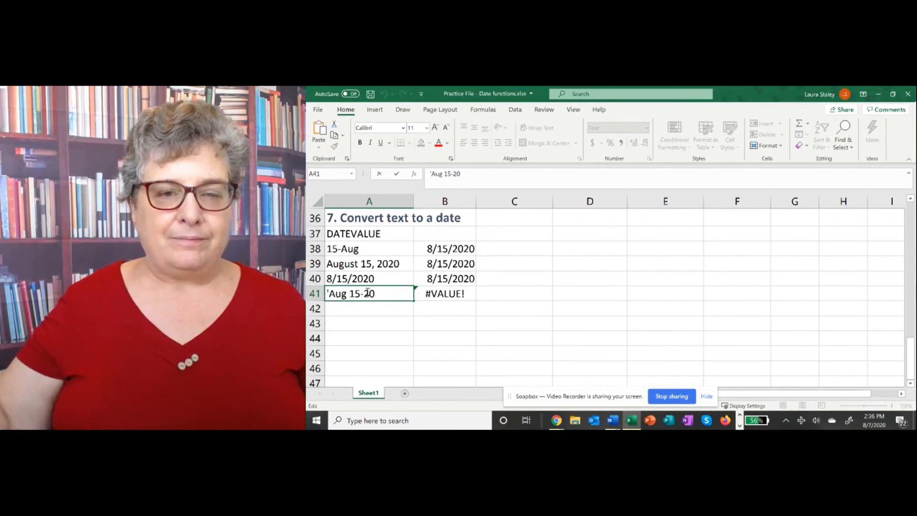
{"action": "key", "text": "BackSpace"}
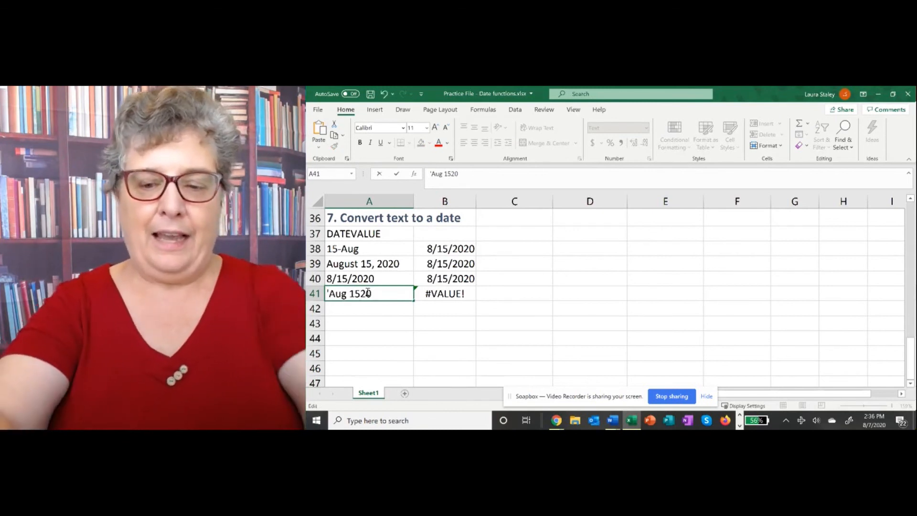
{"action": "type", "text": ","}
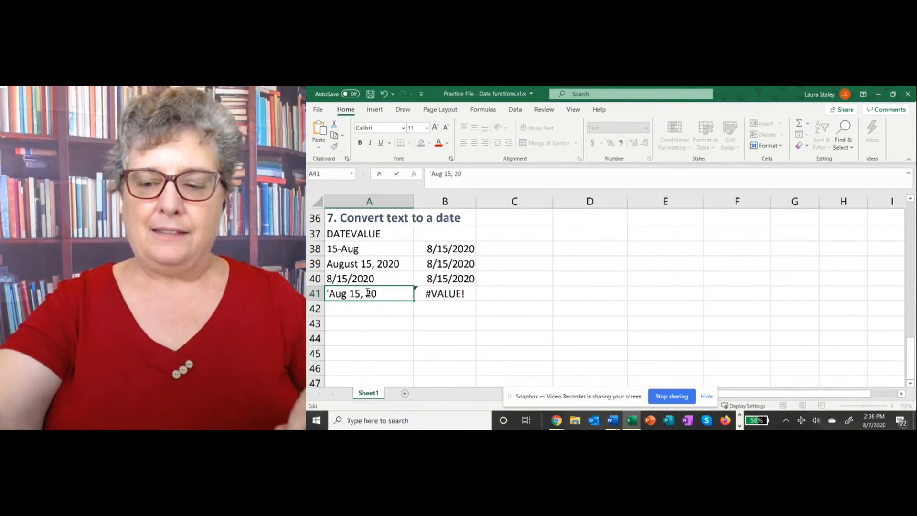
{"action": "key", "text": "Return"}
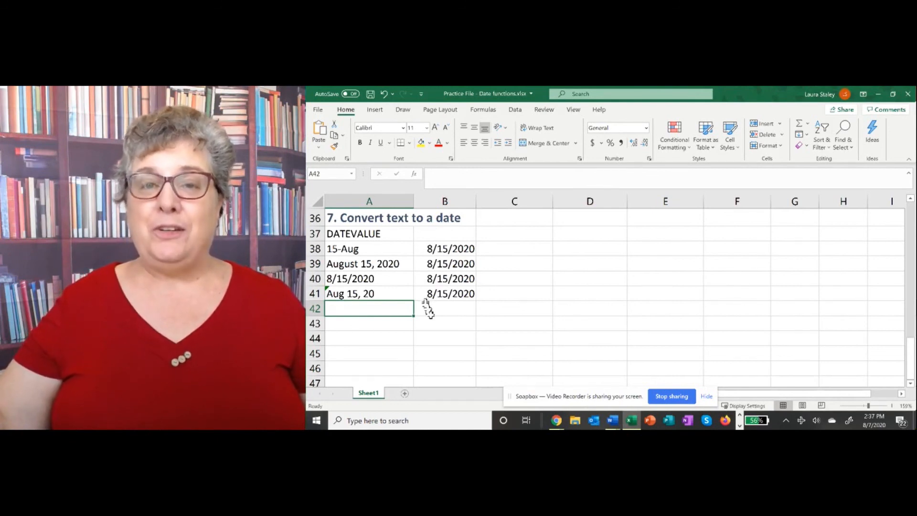
- Scroll back up to row 1 to show the calendar-days and working-days examples
{"action": "scroll", "coordinate": [464, 379], "scroll_direction": "up", "scroll_amount": 4}
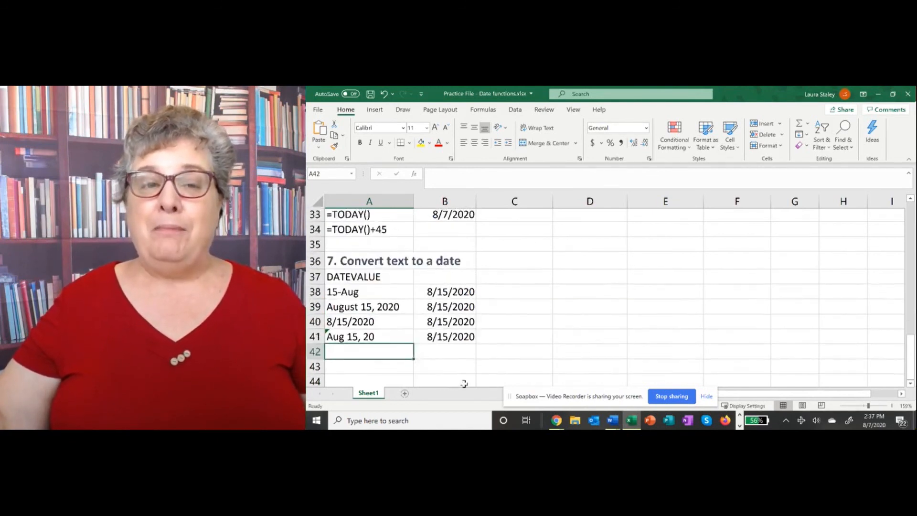
{"action": "scroll", "coordinate": [464, 378], "scroll_direction": "up", "scroll_amount": 4}
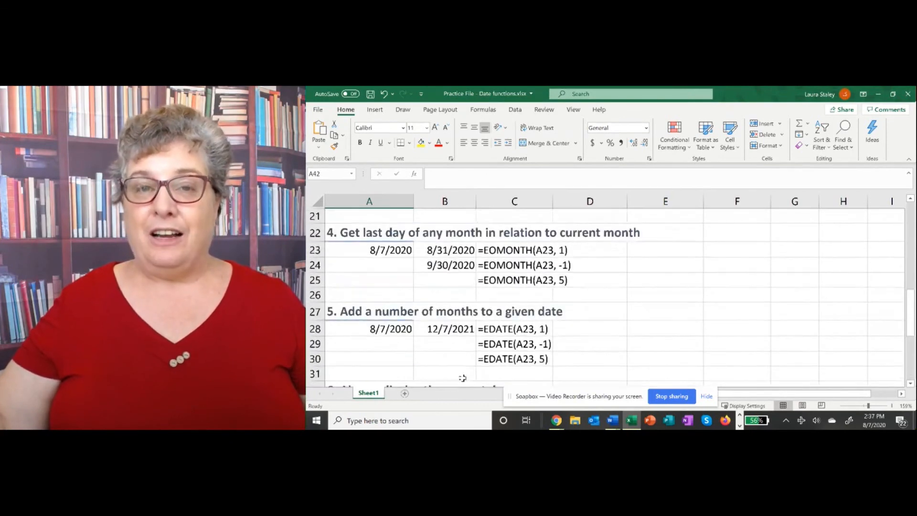
{"action": "scroll", "coordinate": [462, 378], "scroll_direction": "up", "scroll_amount": 4}
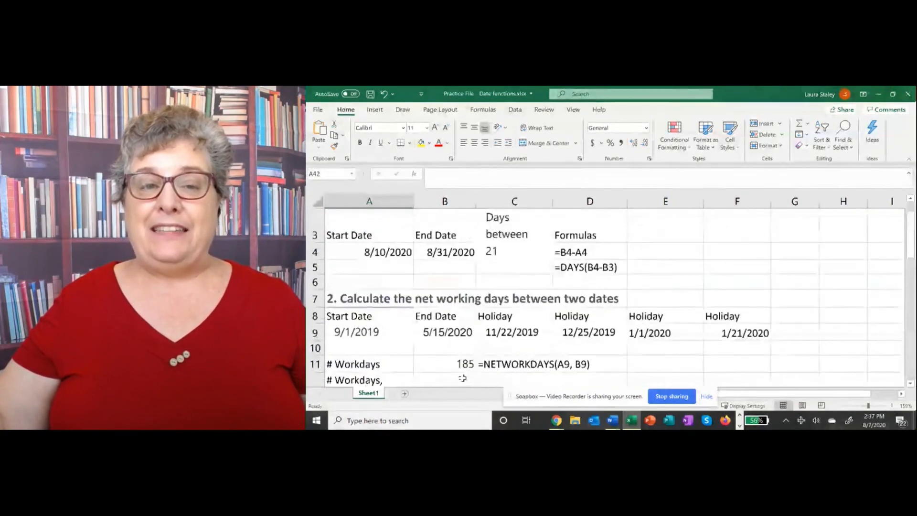